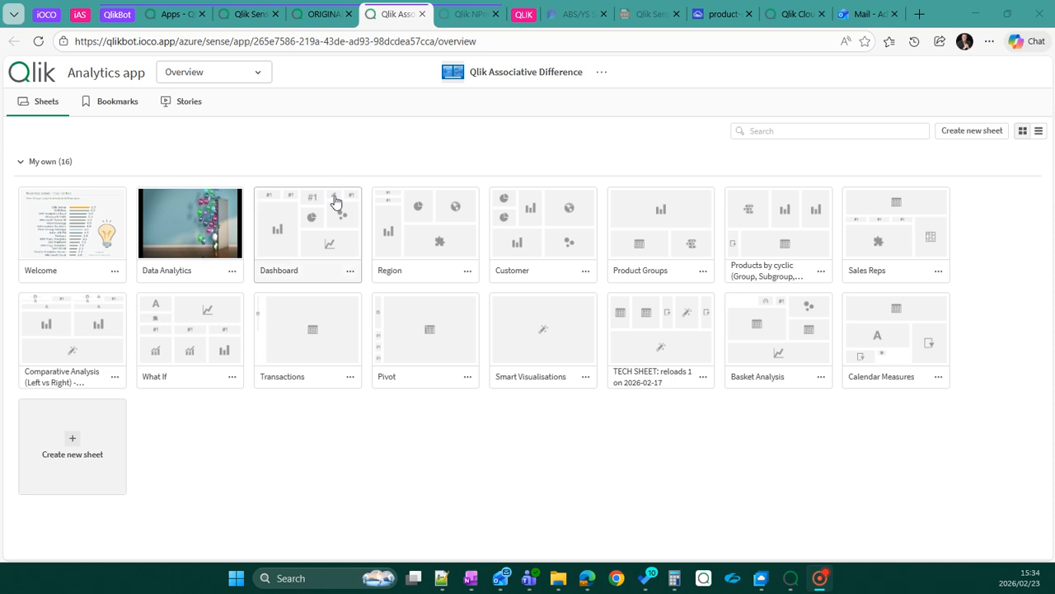
Open the Welcome sheet and look through its presentation slides, going forward one slide and back two
{"action": "left_click", "coordinate": [73, 231]}
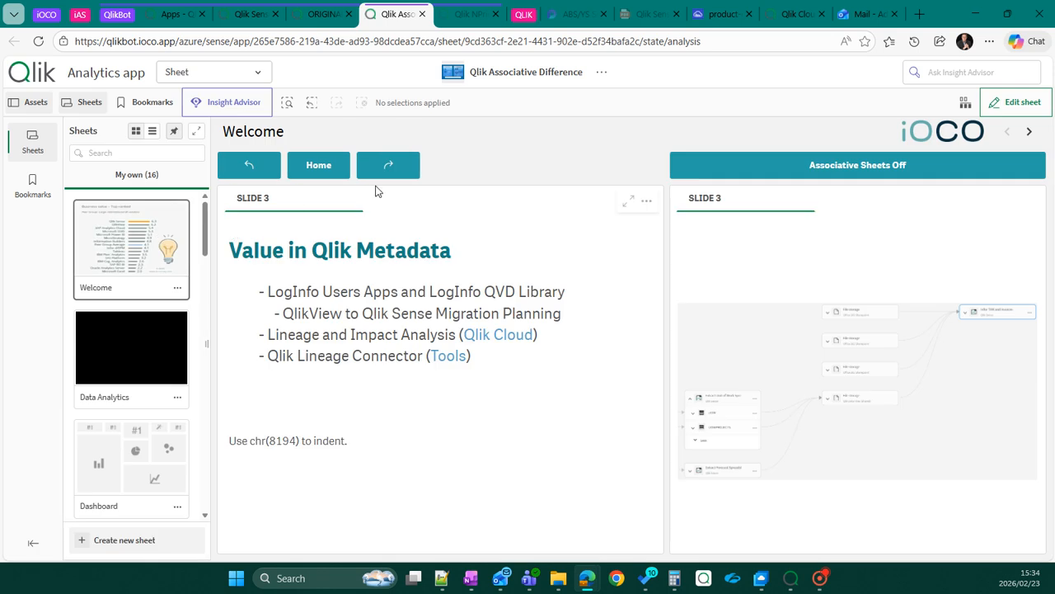
{"action": "left_click", "coordinate": [392, 168]}
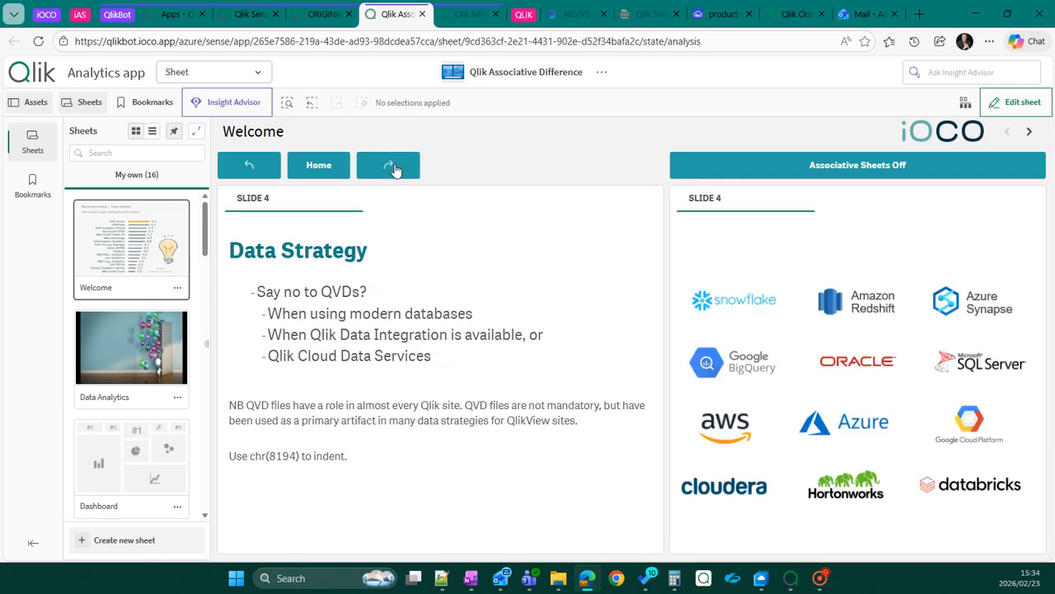
{"action": "left_click", "coordinate": [260, 167]}
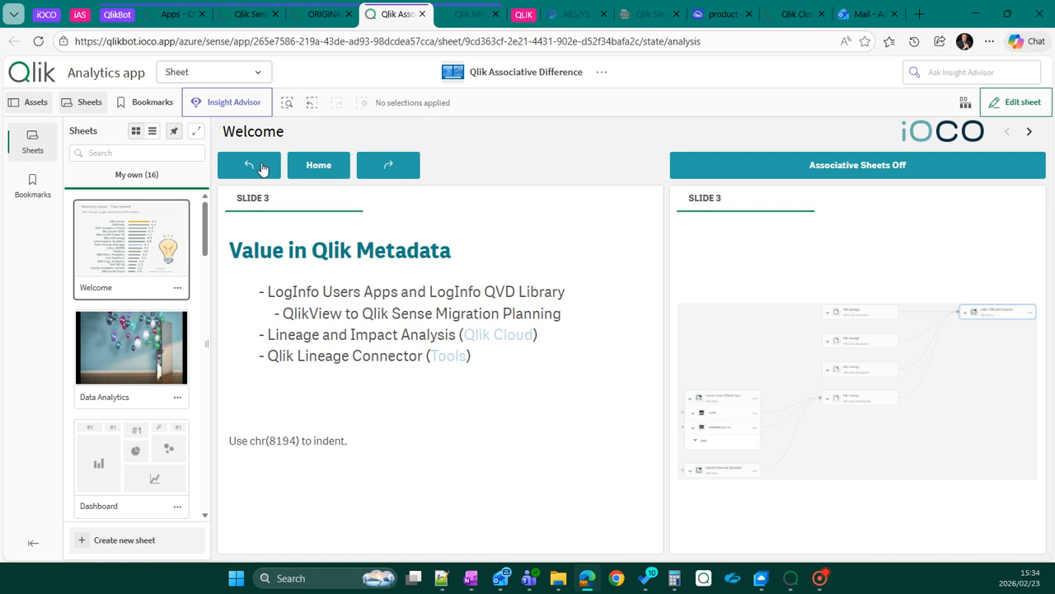
{"action": "left_click", "coordinate": [261, 167]}
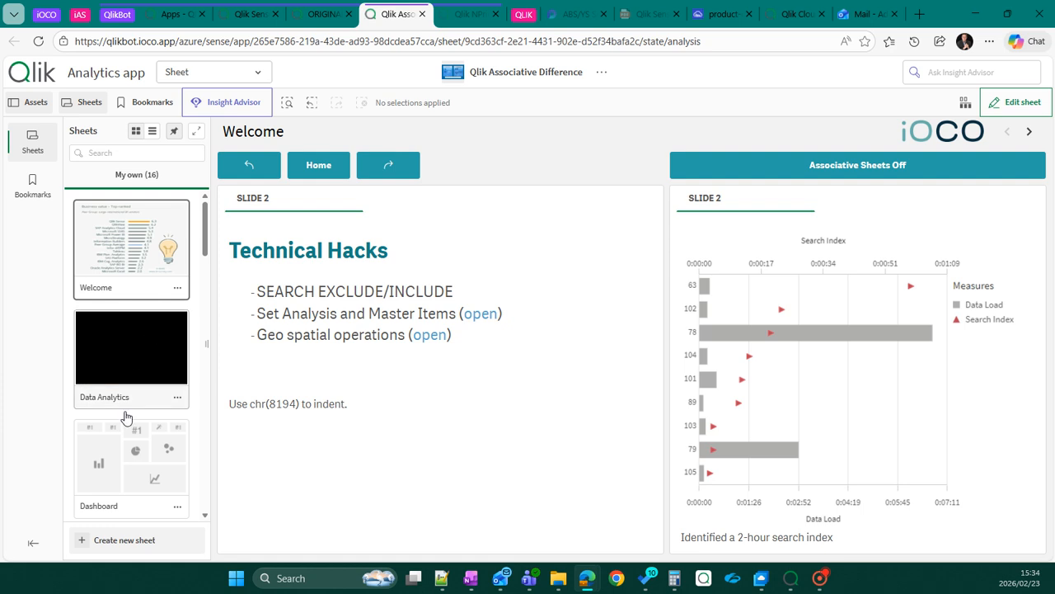
Open the Dashboard sheet and filter it to January and February through the Sales Trends chart
{"action": "left_click", "coordinate": [124, 467]}
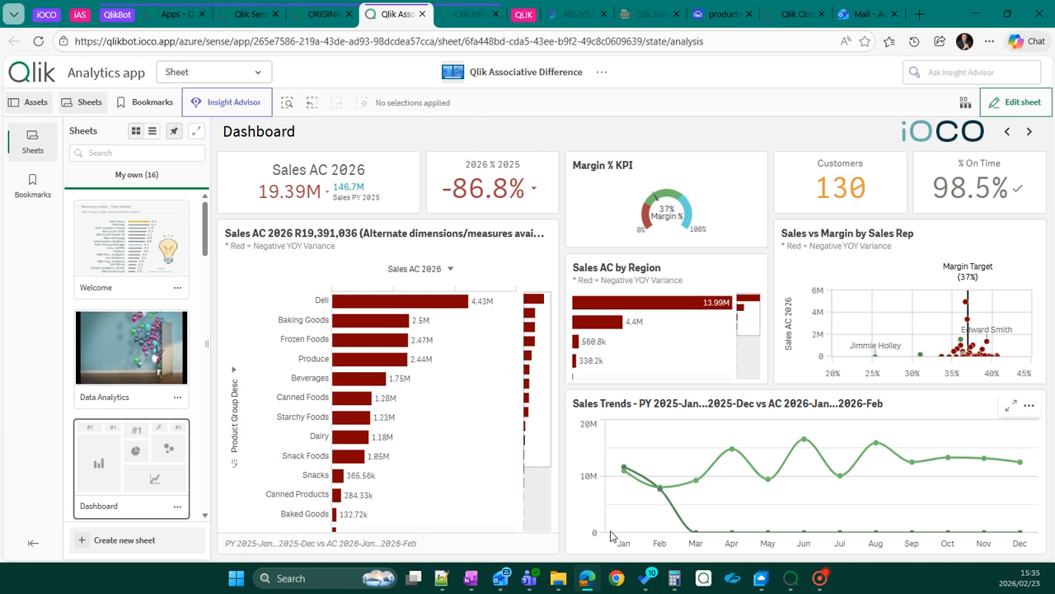
{"action": "left_click_drag", "start_coordinate": [614, 545], "coordinate": [666, 545]}
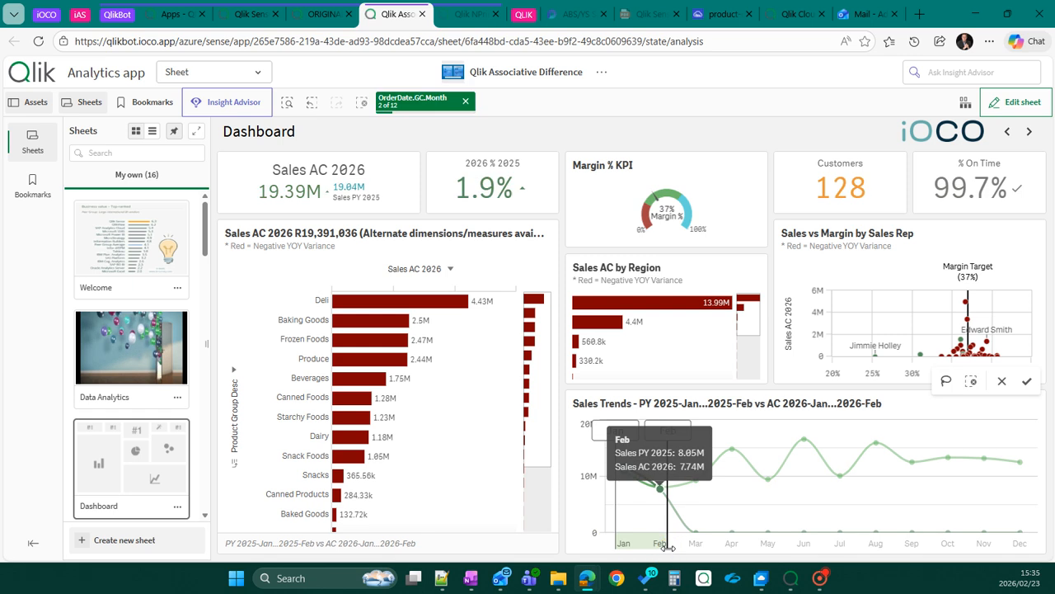
{"action": "left_click", "coordinate": [648, 137]}
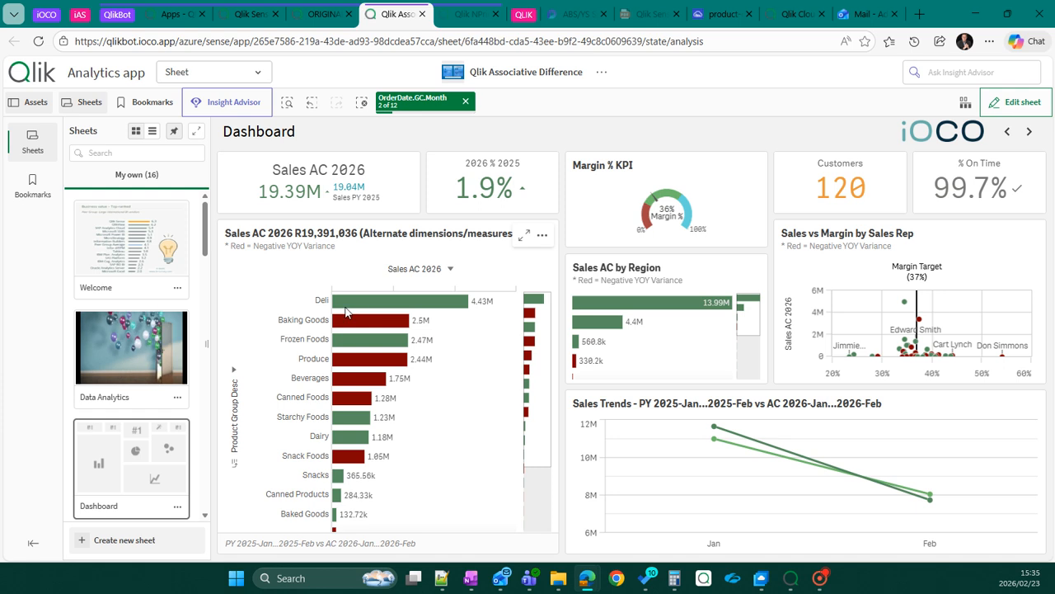
Filter the dashboard to the Baking Goods product group from the Sales AC 2026 bar chart
{"action": "mouse_move", "coordinate": [334, 326]}
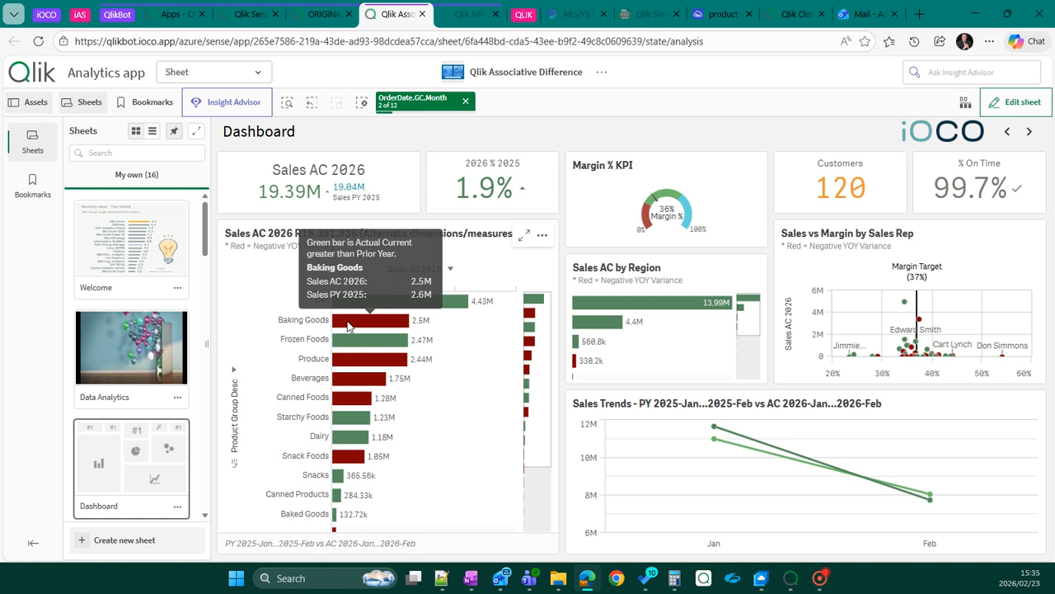
{"action": "left_click", "coordinate": [339, 323]}
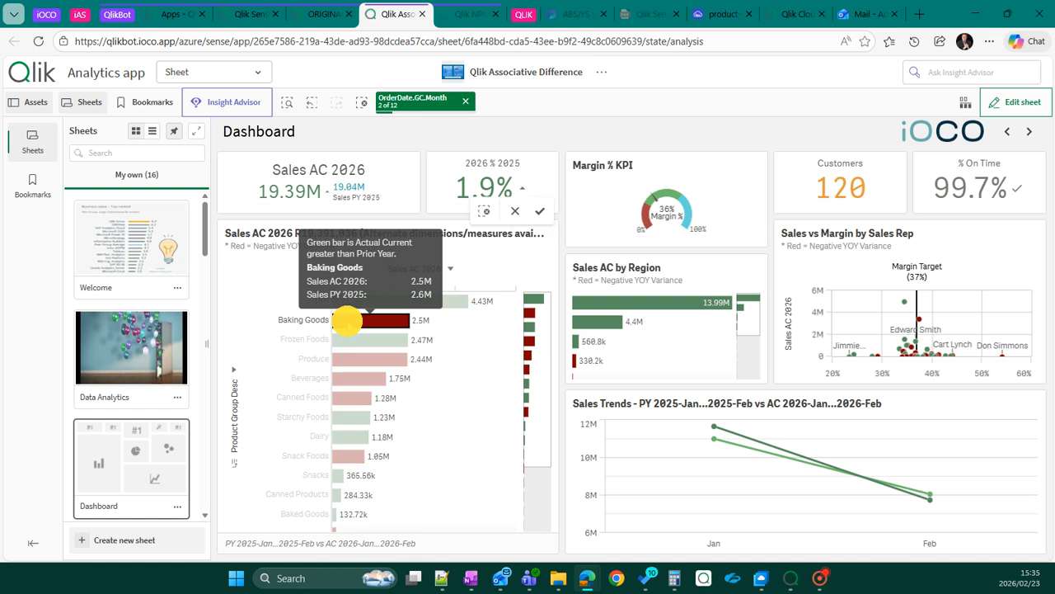
{"action": "left_click", "coordinate": [539, 211]}
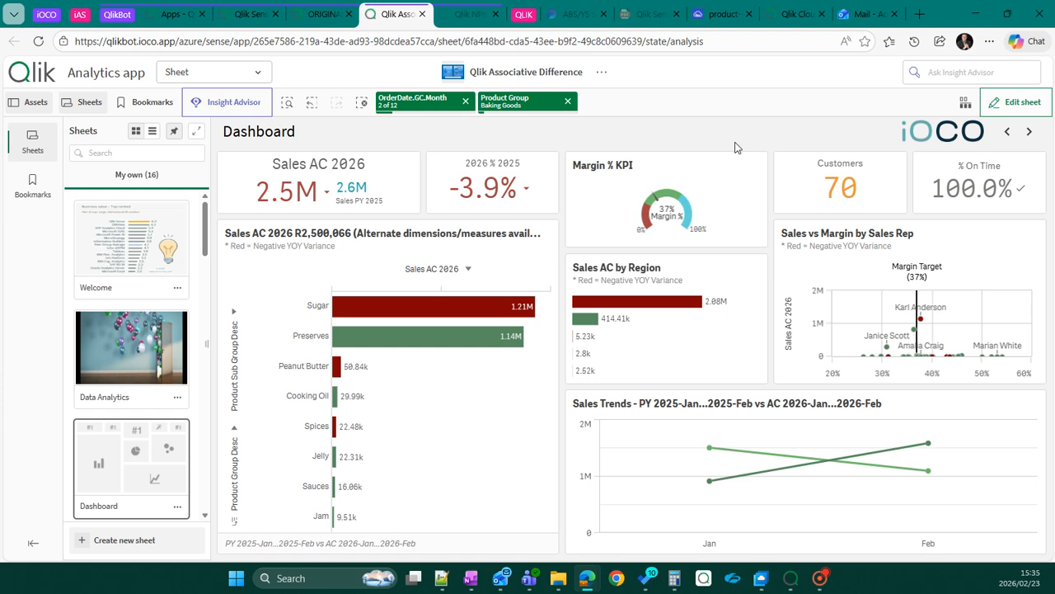
Open the Region sheet and look through the list of the app's other sheets
{"action": "left_click", "coordinate": [1029, 134]}
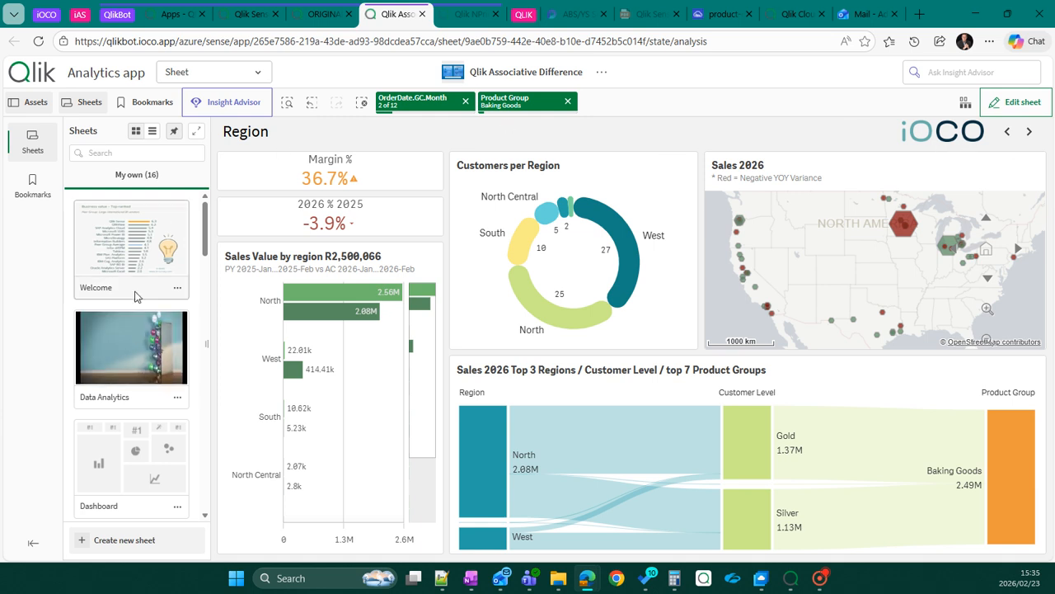
{"action": "scroll", "coordinate": [133, 416], "scroll_direction": "down", "scroll_amount": 3}
{"action": "scroll", "coordinate": [132, 421], "scroll_direction": "down", "scroll_amount": 2}
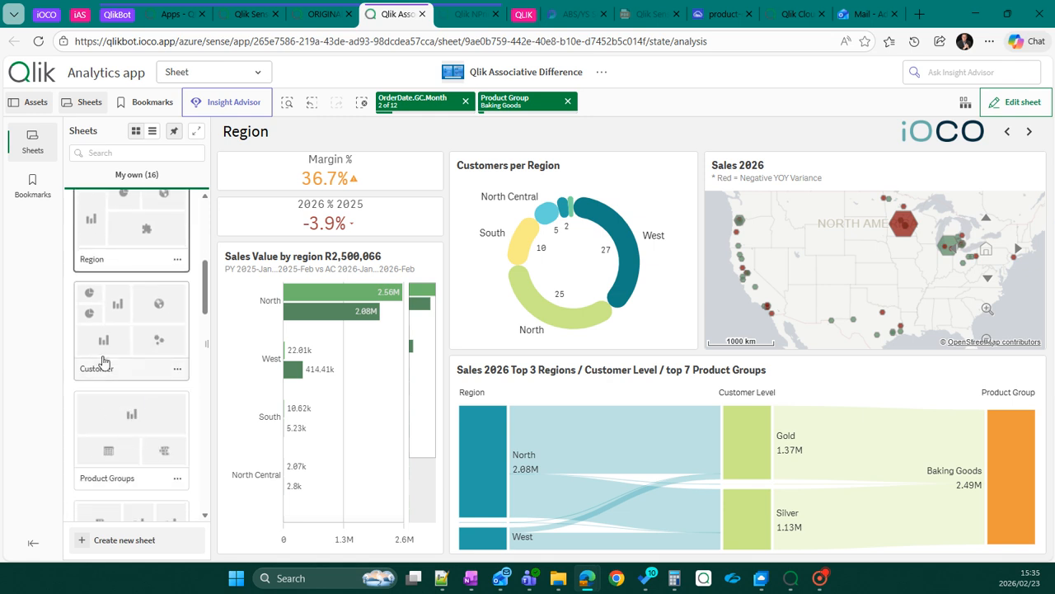
{"action": "scroll", "coordinate": [124, 446], "scroll_direction": "down", "scroll_amount": 2}
{"action": "scroll", "coordinate": [125, 454], "scroll_direction": "down", "scroll_amount": 1}
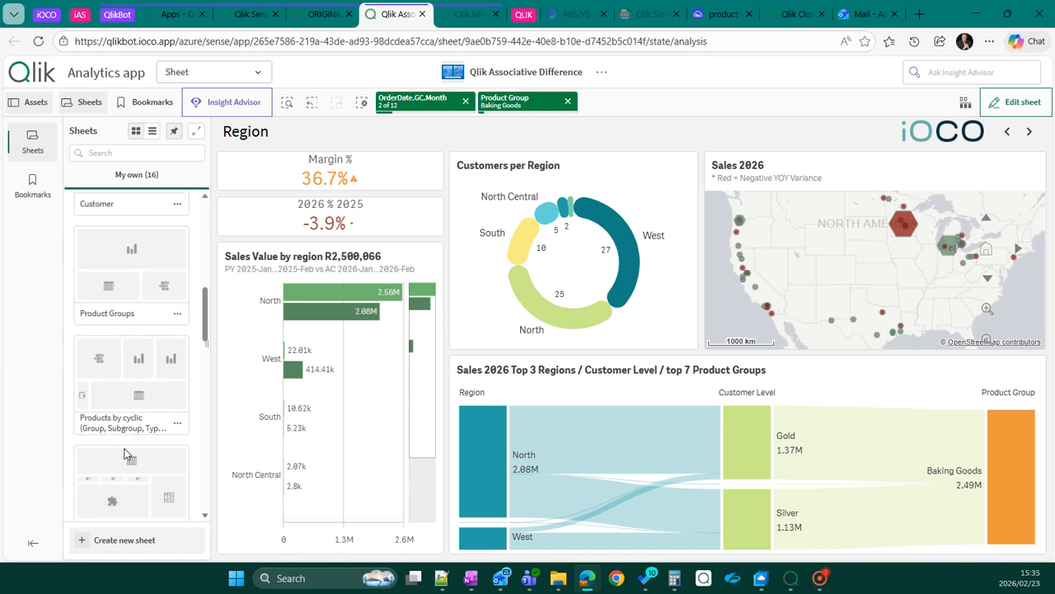
{"action": "scroll", "coordinate": [125, 453], "scroll_direction": "up", "scroll_amount": 2}
{"action": "scroll", "coordinate": [125, 453], "scroll_direction": "up", "scroll_amount": 1}
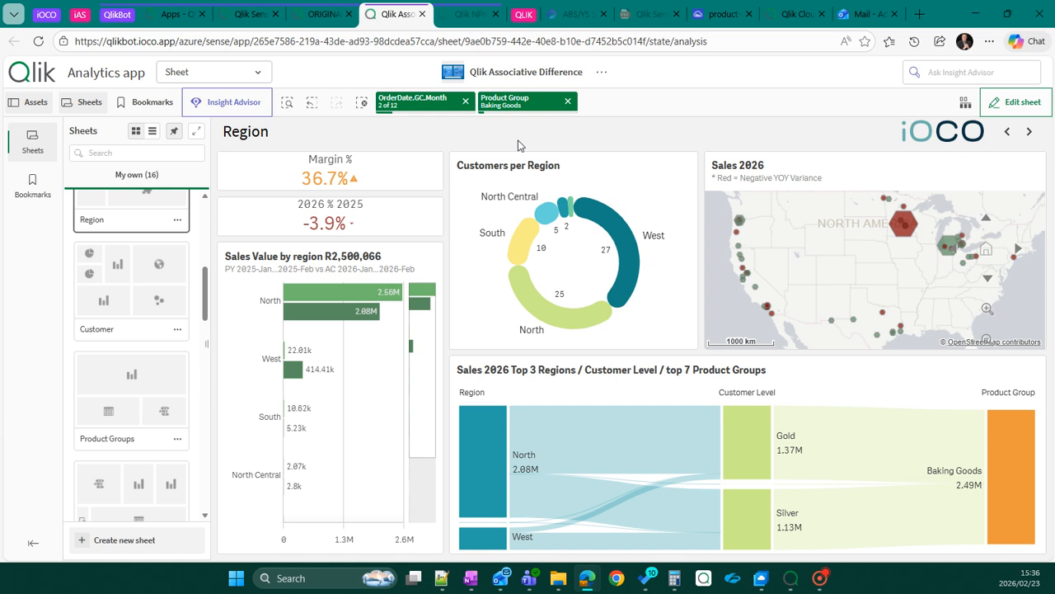
Open Insight Advisor, clear all selections, and look over the available analysis types
{"action": "left_click", "coordinate": [230, 109]}
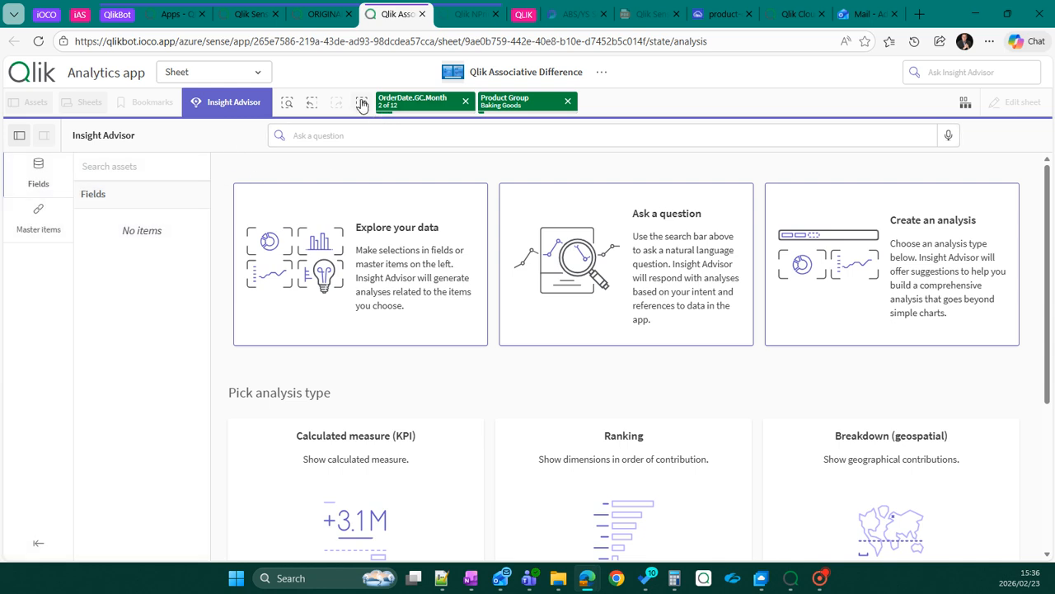
{"action": "left_click", "coordinate": [362, 104]}
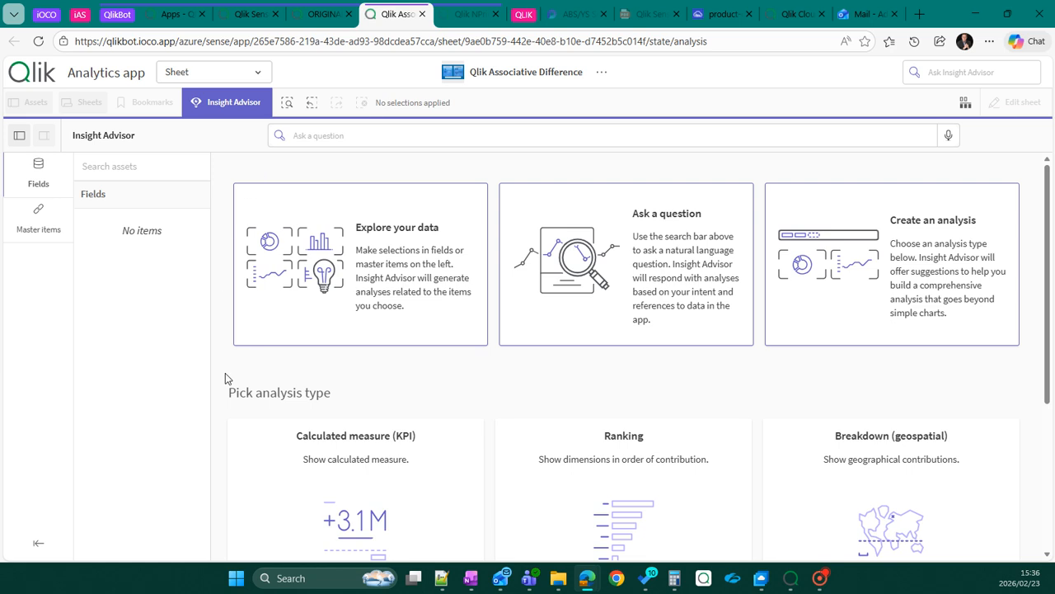
{"action": "scroll", "coordinate": [228, 396], "scroll_direction": "down", "scroll_amount": 3}
{"action": "scroll", "coordinate": [229, 399], "scroll_direction": "down", "scroll_amount": 3}
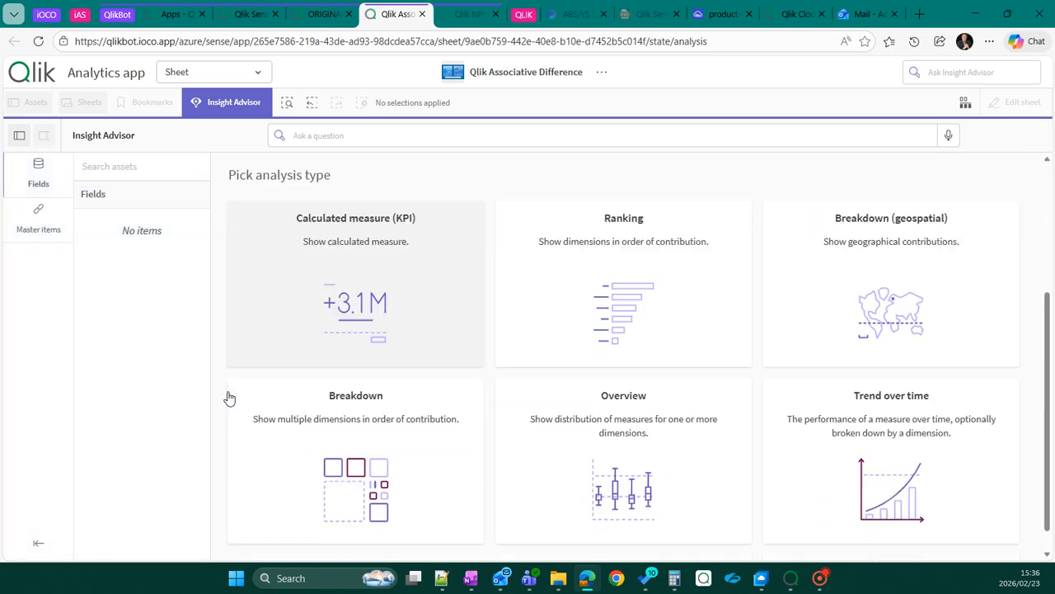
{"action": "scroll", "coordinate": [228, 399], "scroll_direction": "up", "scroll_amount": 5}
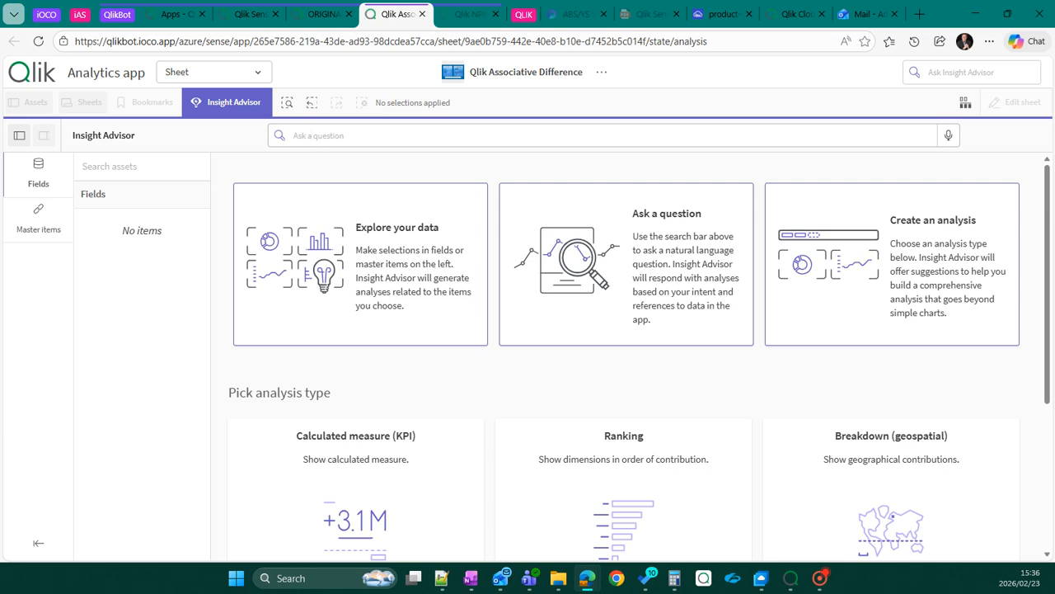
Rerun the earlier question "is there a correlation between Sales and Margin % by Sales Rep last year" and show how it was interpreted
{"action": "left_click", "coordinate": [308, 132]}
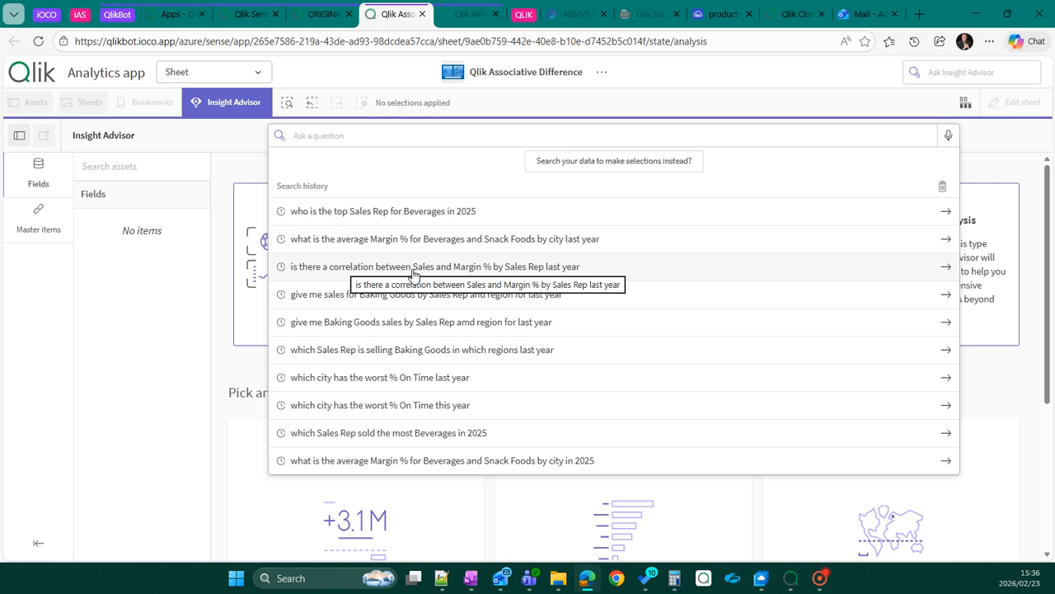
{"action": "left_click", "coordinate": [442, 268]}
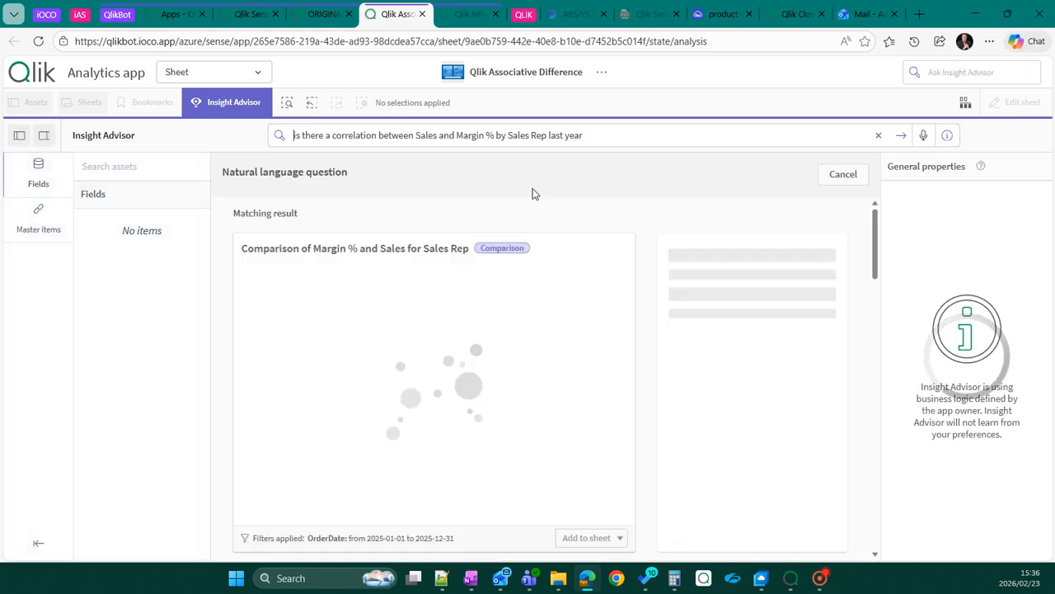
{"action": "left_click", "coordinate": [947, 135]}
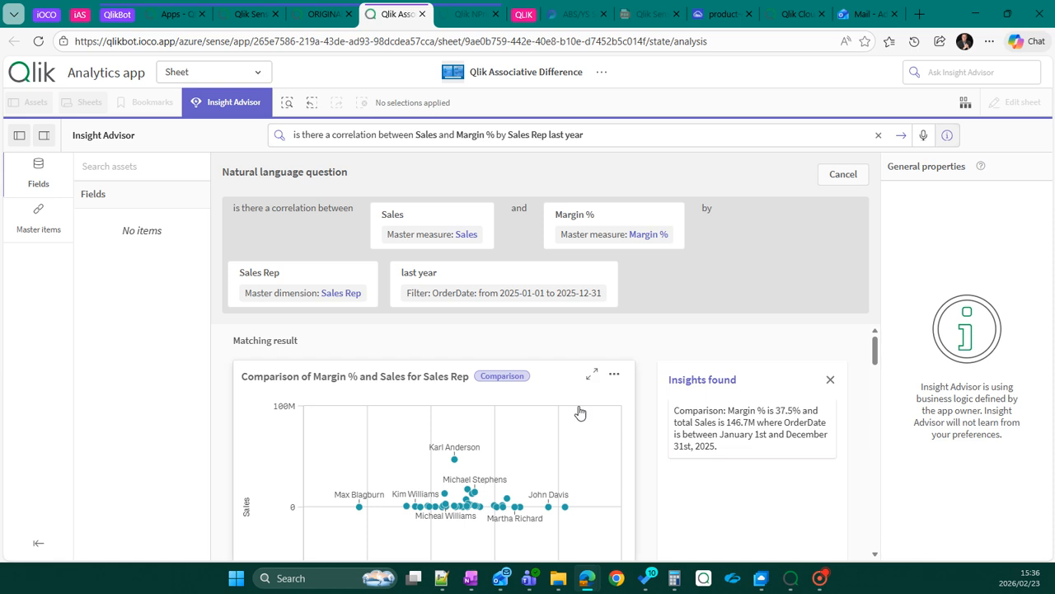
Examine the Margin % and Sales comparison chart by sales rep, and list the master items available for questions
{"action": "mouse_move", "coordinate": [454, 461]}
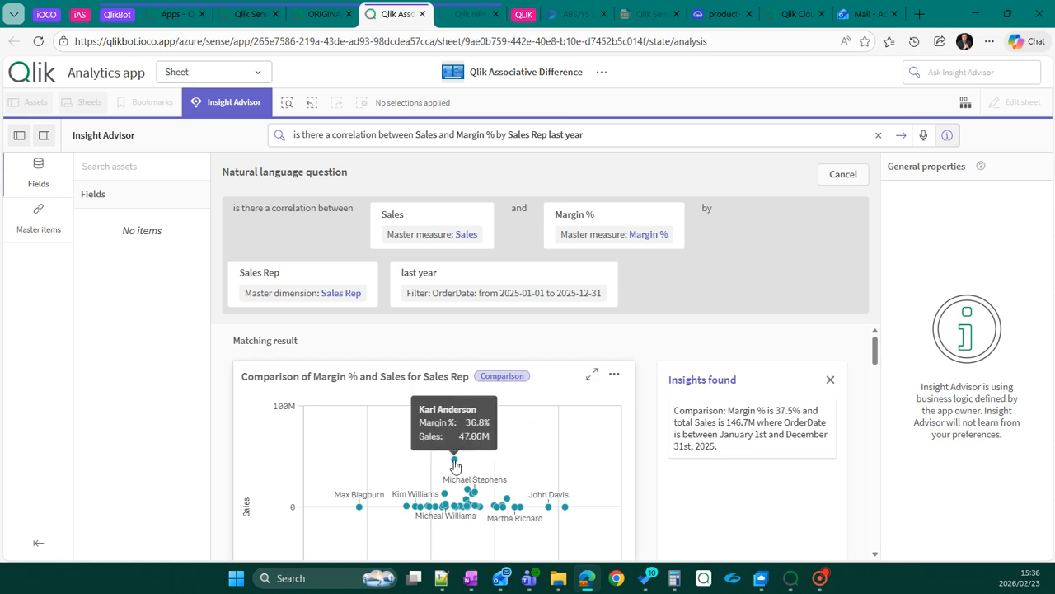
{"action": "scroll", "coordinate": [646, 456], "scroll_direction": "down", "scroll_amount": 2}
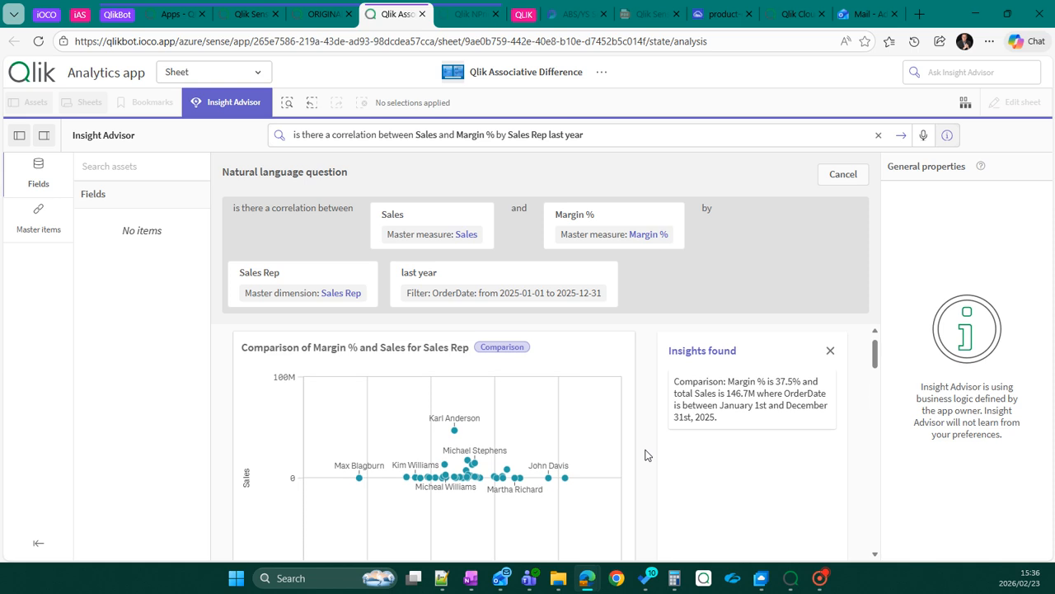
{"action": "scroll", "coordinate": [646, 455], "scroll_direction": "up", "scroll_amount": 1}
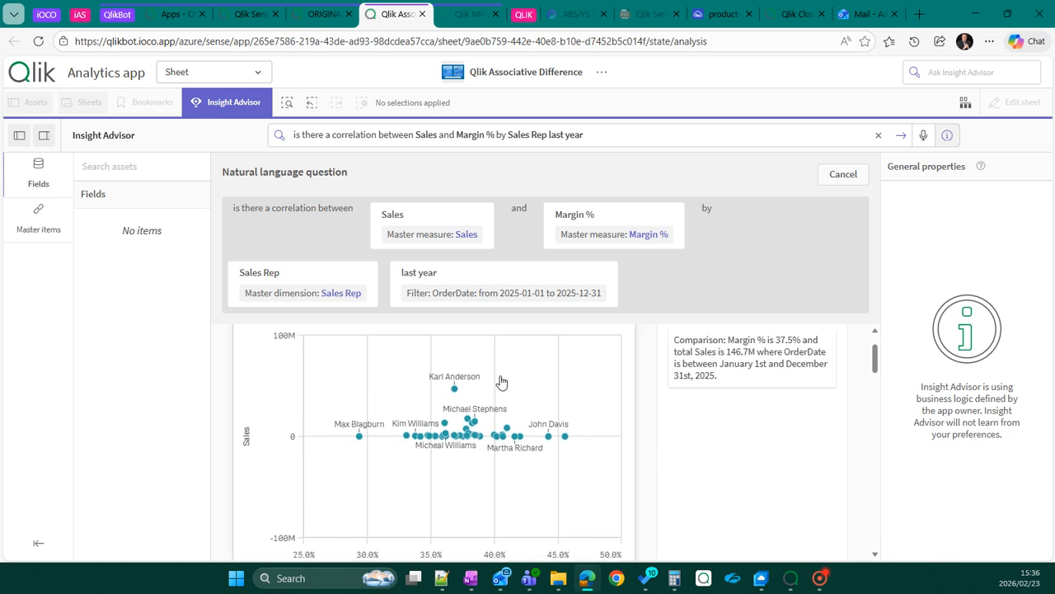
{"action": "scroll", "coordinate": [644, 446], "scroll_direction": "down", "scroll_amount": 2}
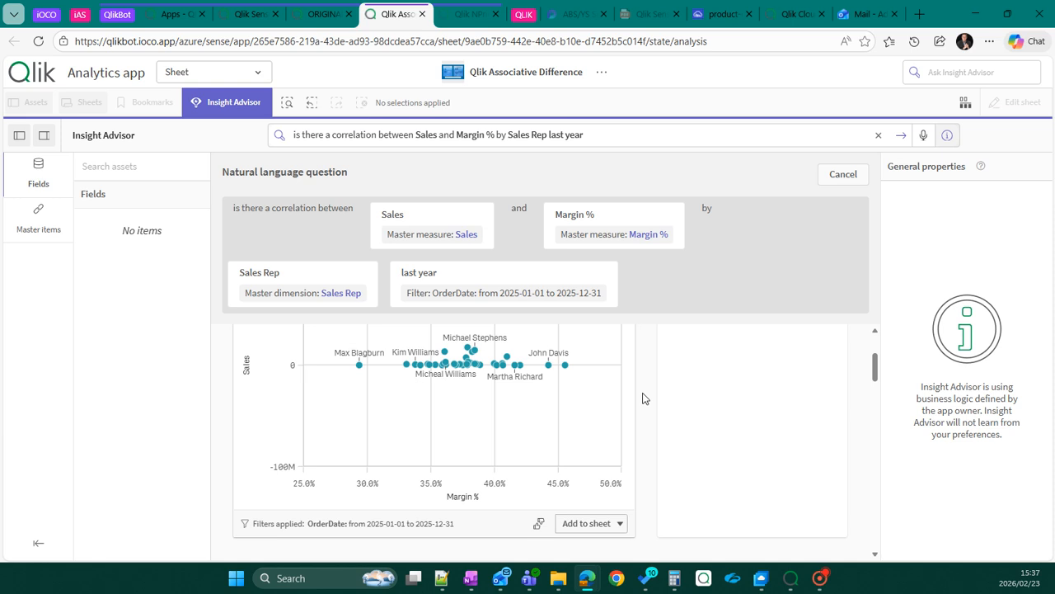
{"action": "scroll", "coordinate": [641, 402], "scroll_direction": "up", "scroll_amount": 2}
{"action": "scroll", "coordinate": [644, 398], "scroll_direction": "up", "scroll_amount": 1}
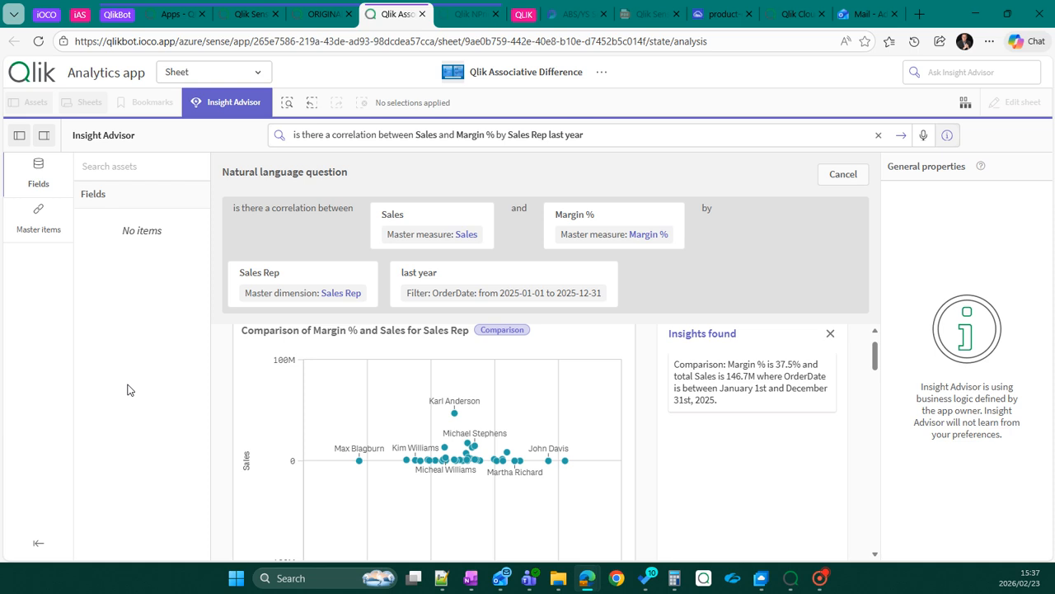
{"action": "left_click", "coordinate": [33, 223]}
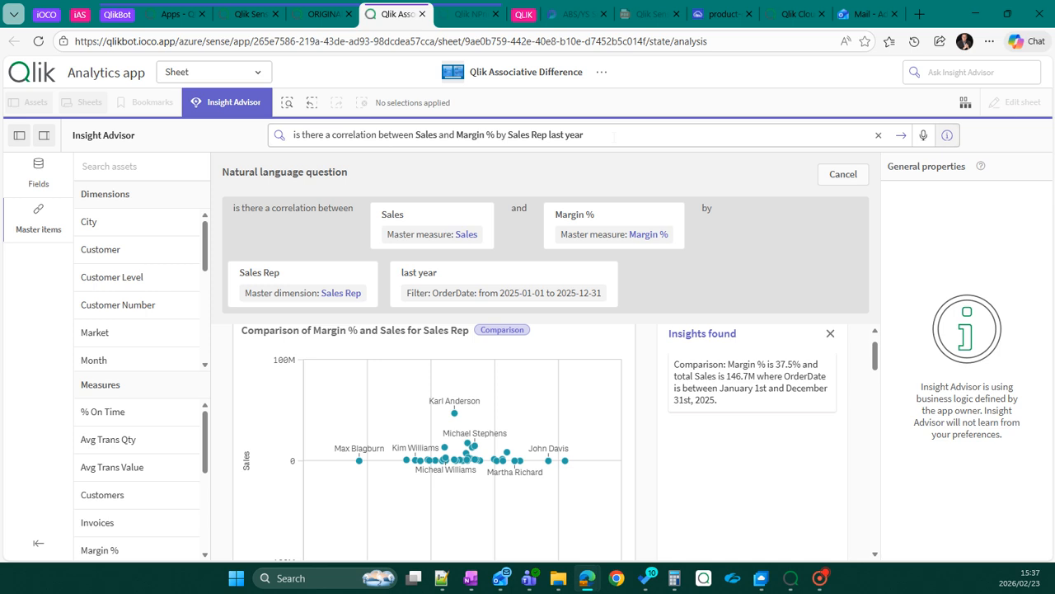
Ask Insight Advisor "what is the average Margin % for Beverages and Snack Foods by city for last year", using the Margin % measure and product group values
{"action": "left_click_drag", "start_coordinate": [610, 136], "coordinate": [275, 137]}
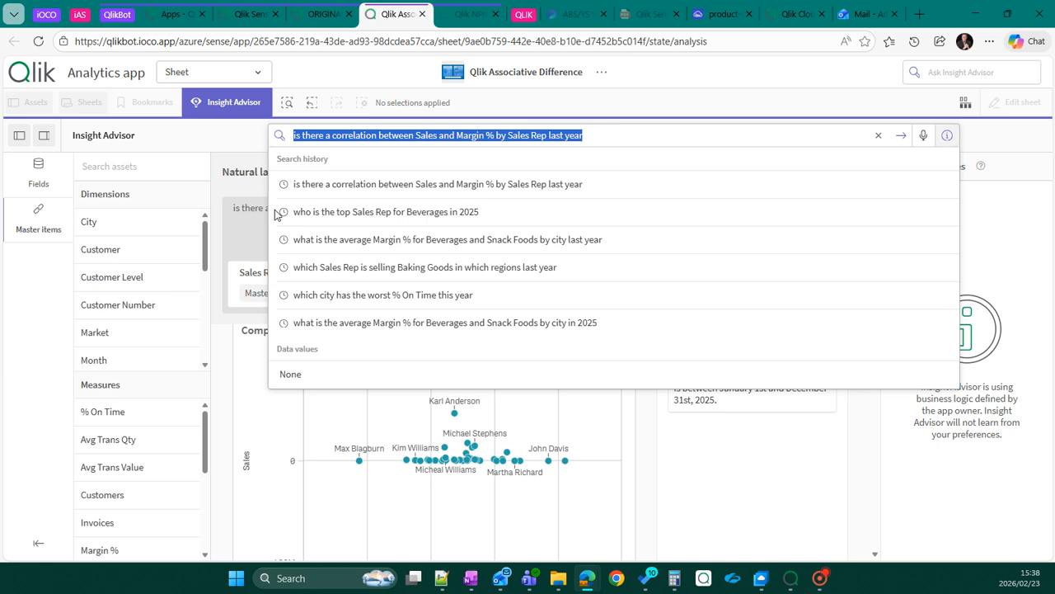
{"action": "type", "text": "what is "}
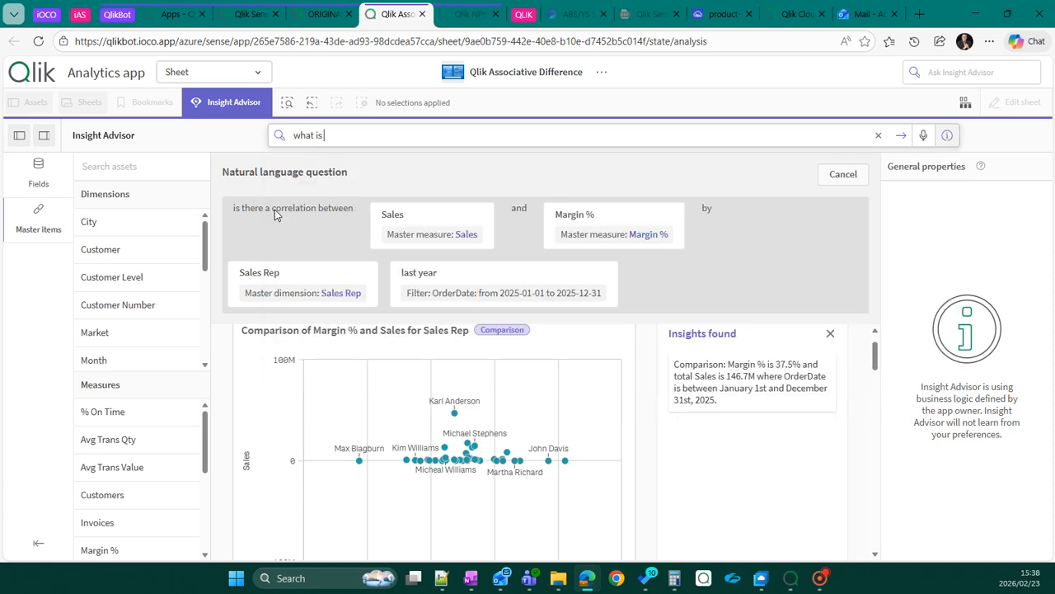
{"action": "type", "text": "the aver"}
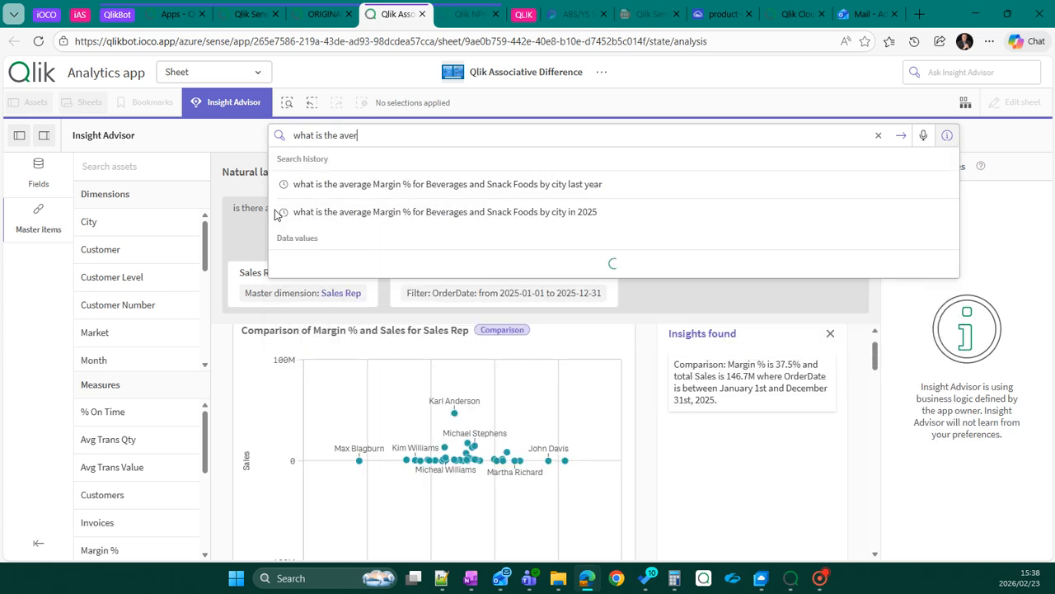
{"action": "type", "text": "age mar"}
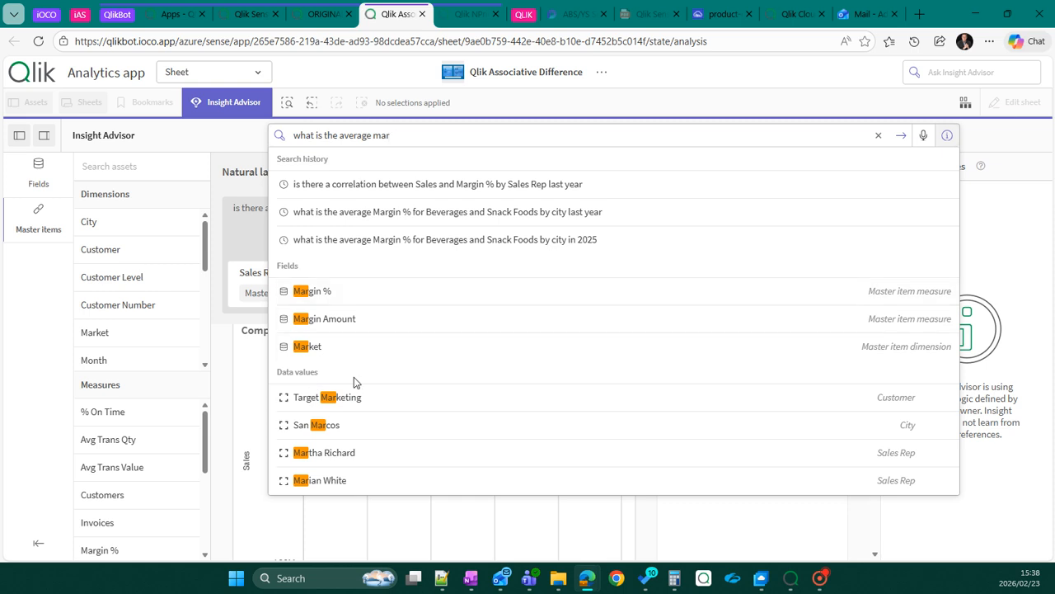
{"action": "left_click", "coordinate": [316, 292]}
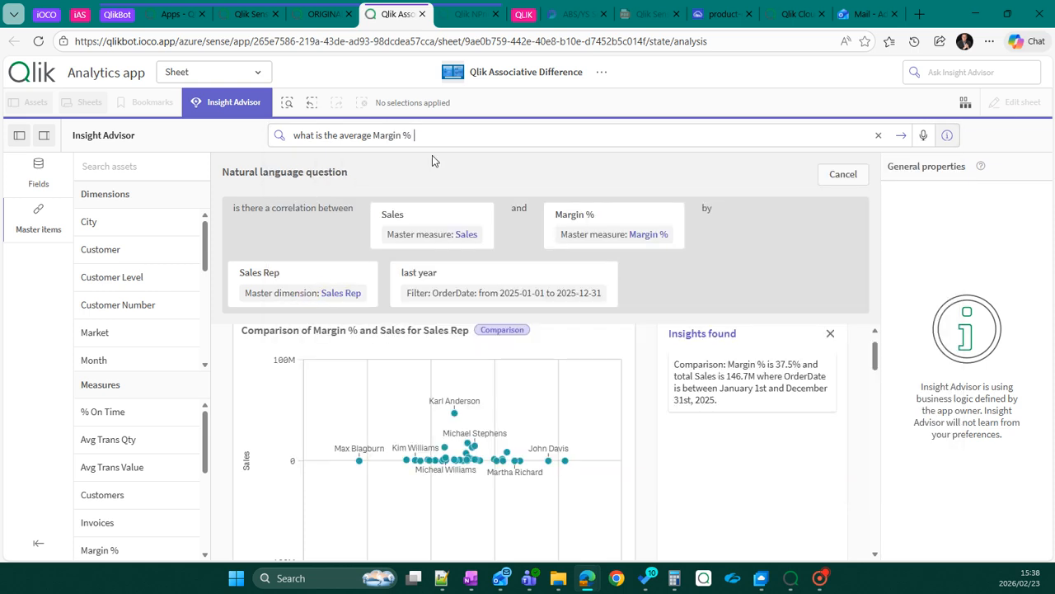
{"action": "type", "text": "for bever"}
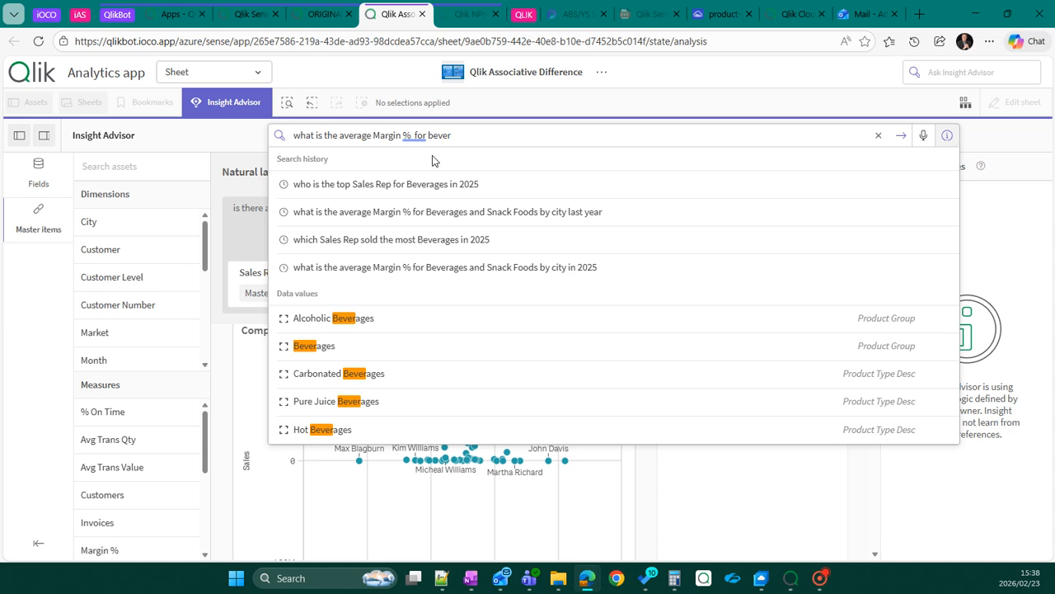
{"action": "left_click", "coordinate": [289, 346]}
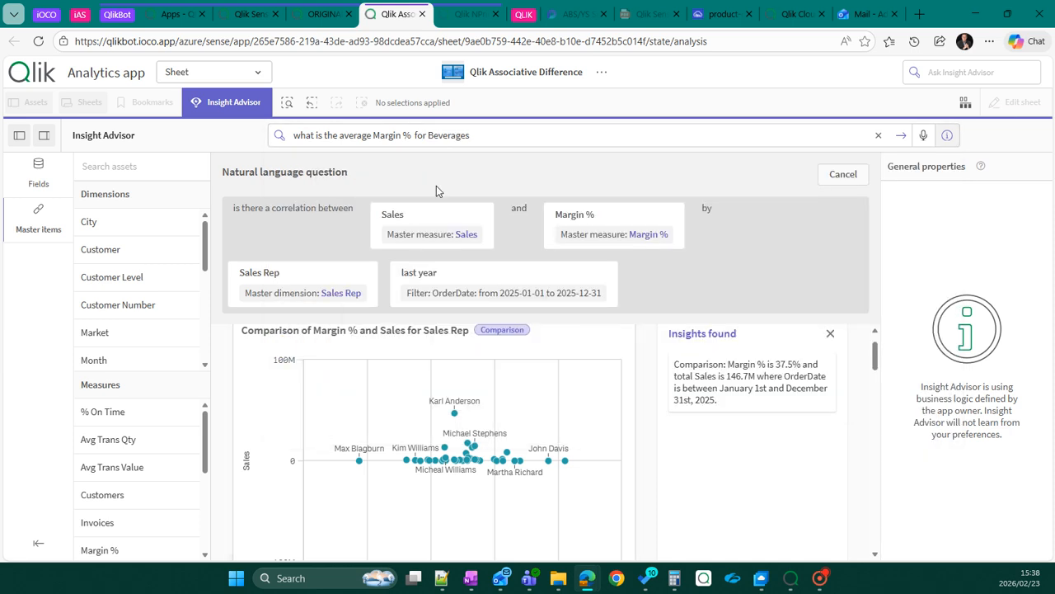
{"action": "type", "text": "and sna"}
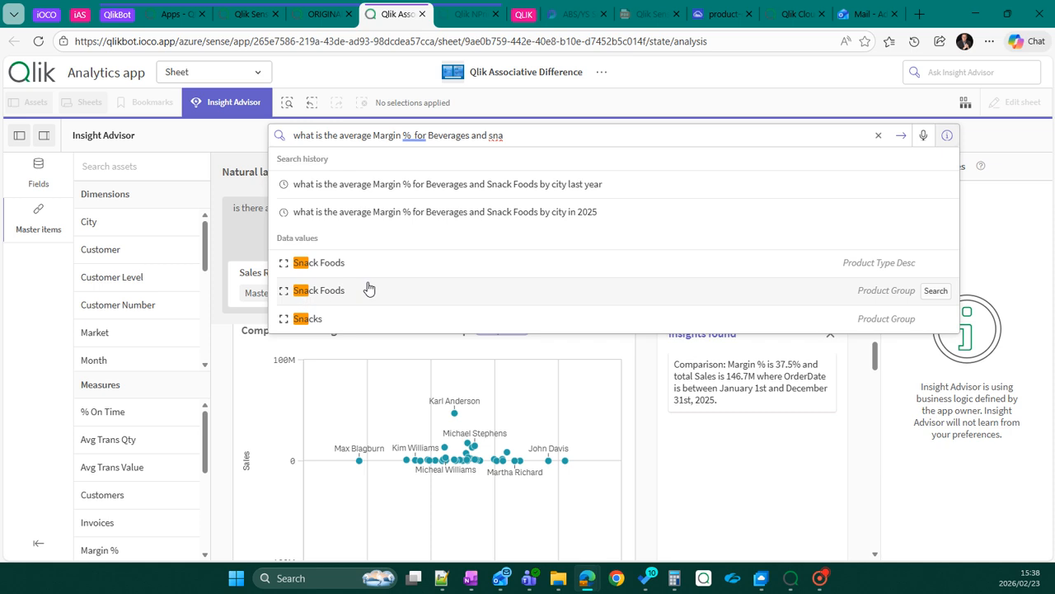
{"action": "left_click", "coordinate": [282, 290]}
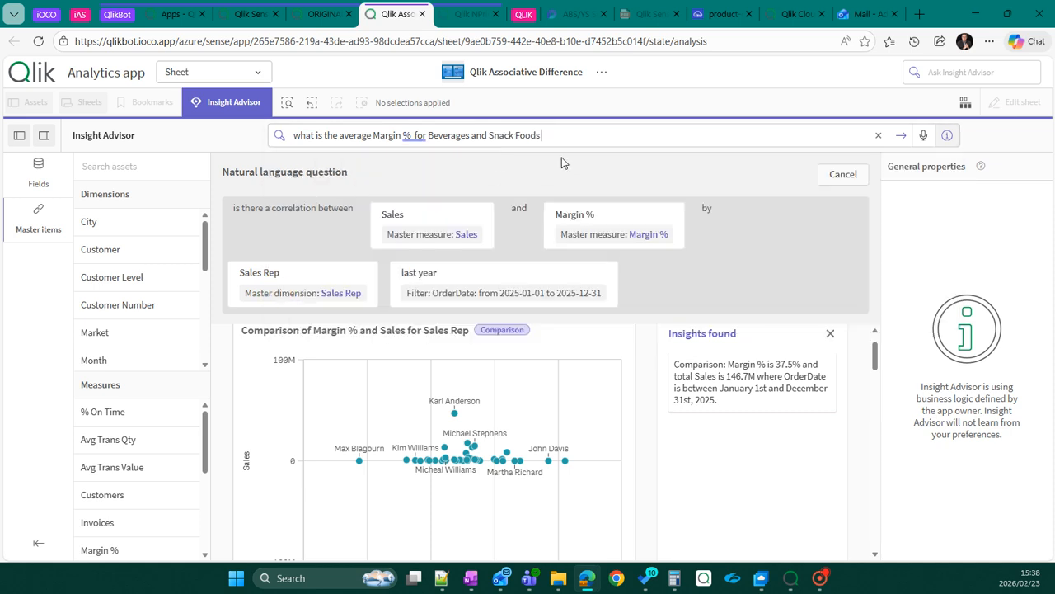
{"action": "type", "text": "by city"}
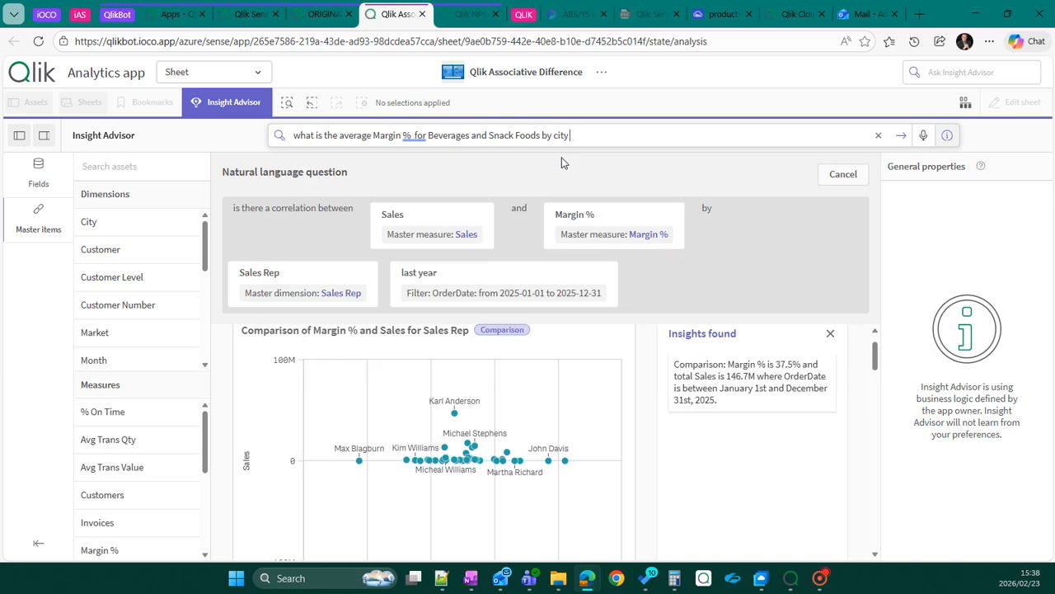
{"action": "type", "text": " for las"}
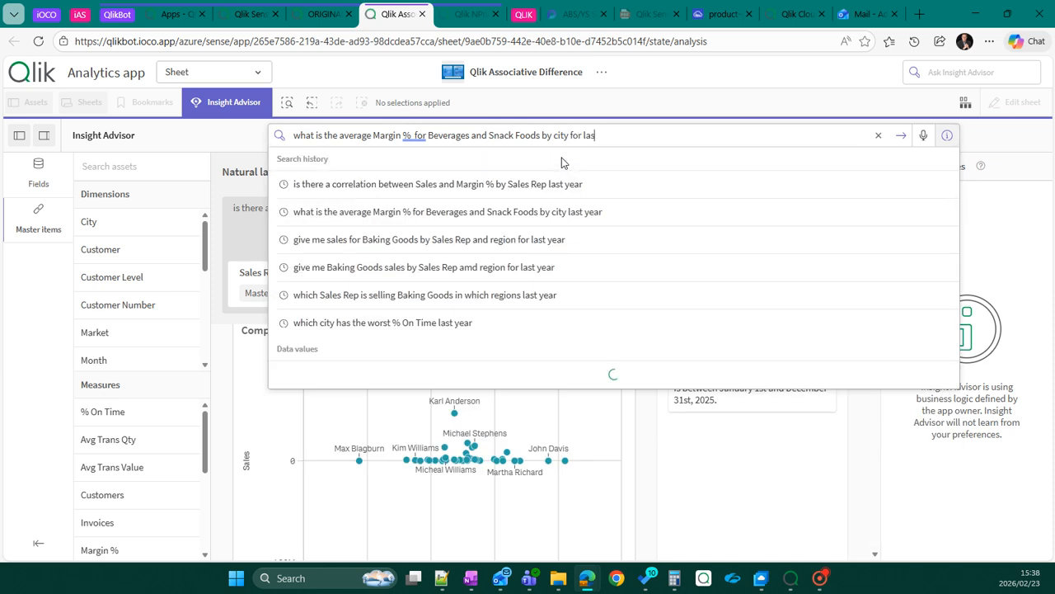
{"action": "type", "text": "t year"}
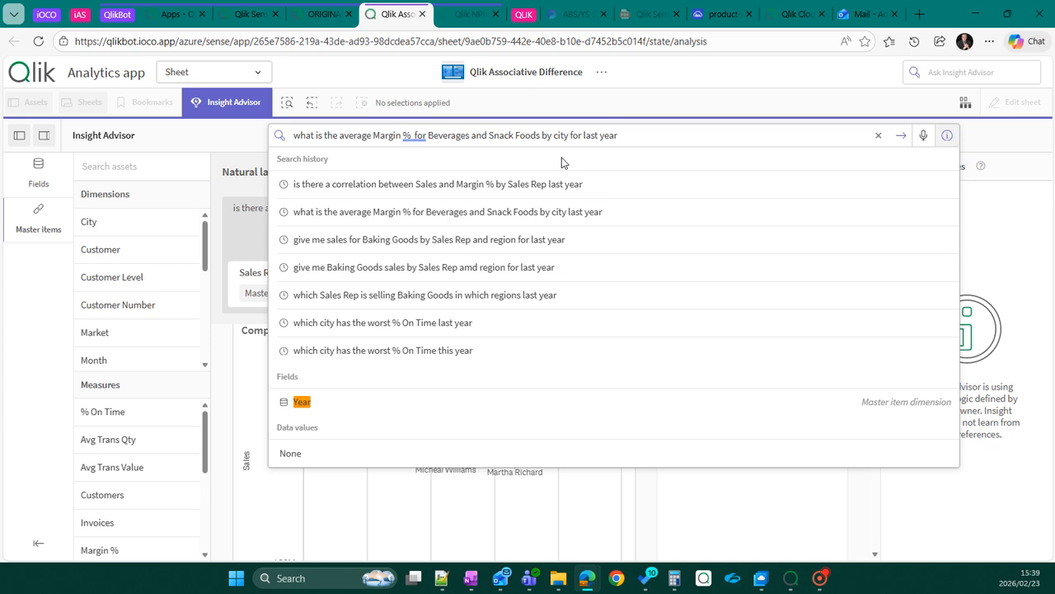
{"action": "left_click", "coordinate": [900, 137]}
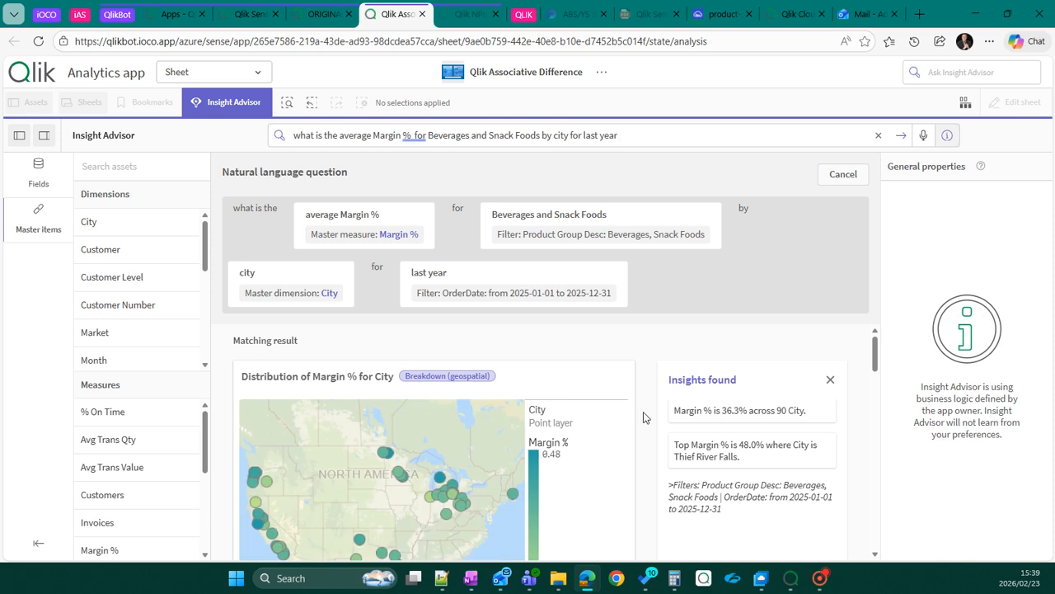
Review the map of Margin % by city and the insights found for Beverages and Snack Foods
{"action": "scroll", "coordinate": [645, 419], "scroll_direction": "down", "scroll_amount": 1}
{"action": "scroll", "coordinate": [645, 419], "scroll_direction": "down", "scroll_amount": 1}
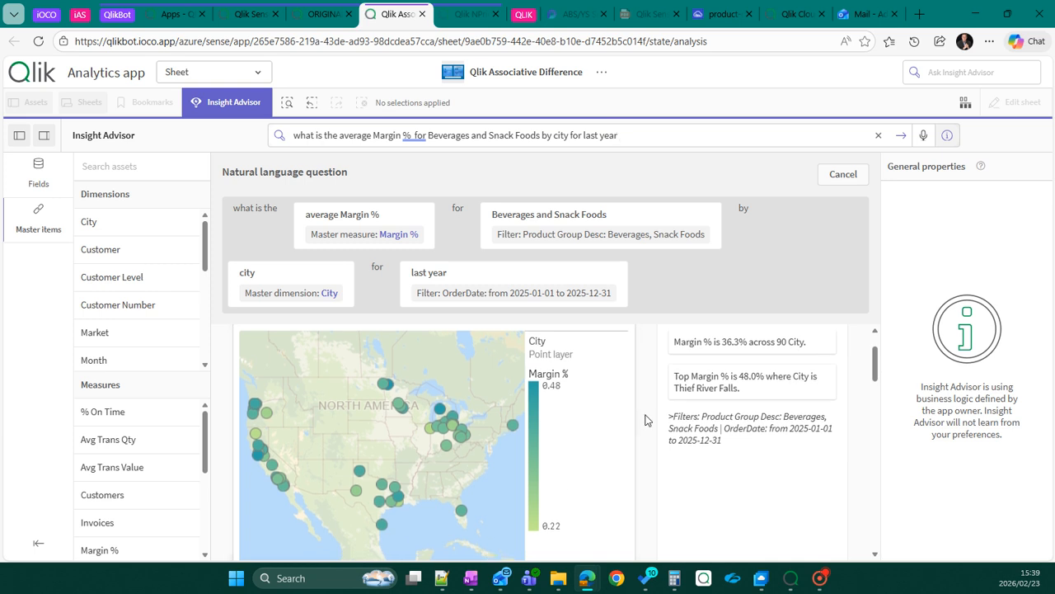
{"action": "scroll", "coordinate": [645, 418], "scroll_direction": "down", "scroll_amount": 2}
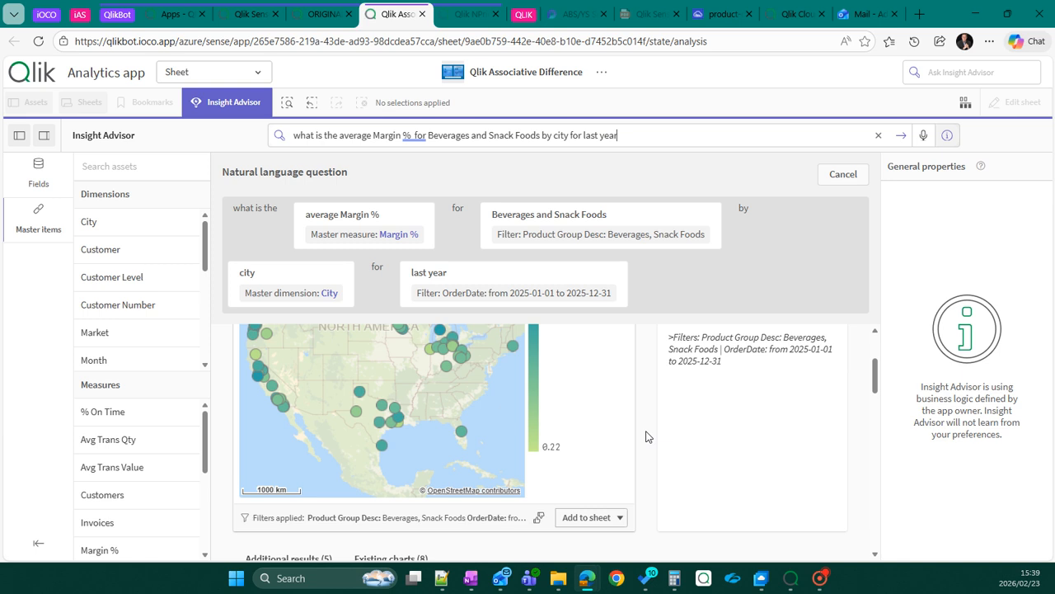
{"action": "scroll", "coordinate": [646, 437], "scroll_direction": "up", "scroll_amount": 1}
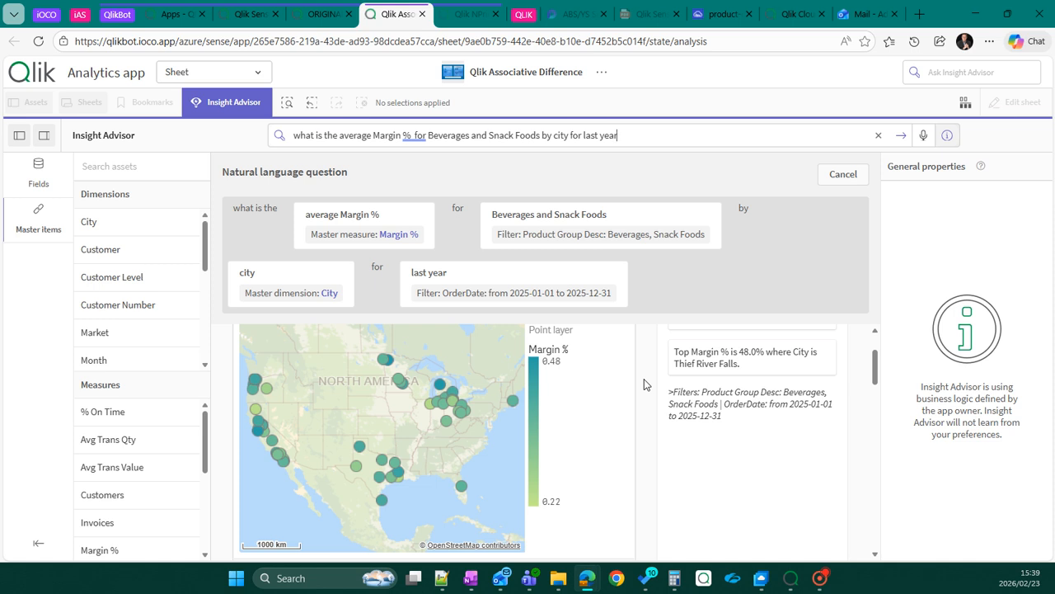
Close Insight Advisor and open the app's business logic logical model
{"action": "left_click", "coordinate": [227, 101]}
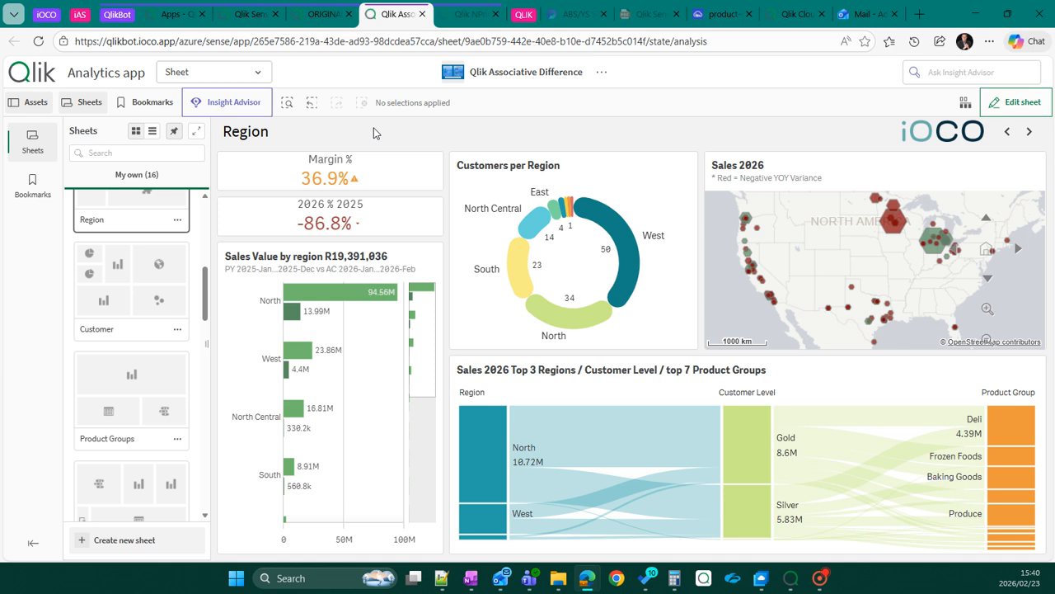
{"action": "left_click", "coordinate": [259, 72]}
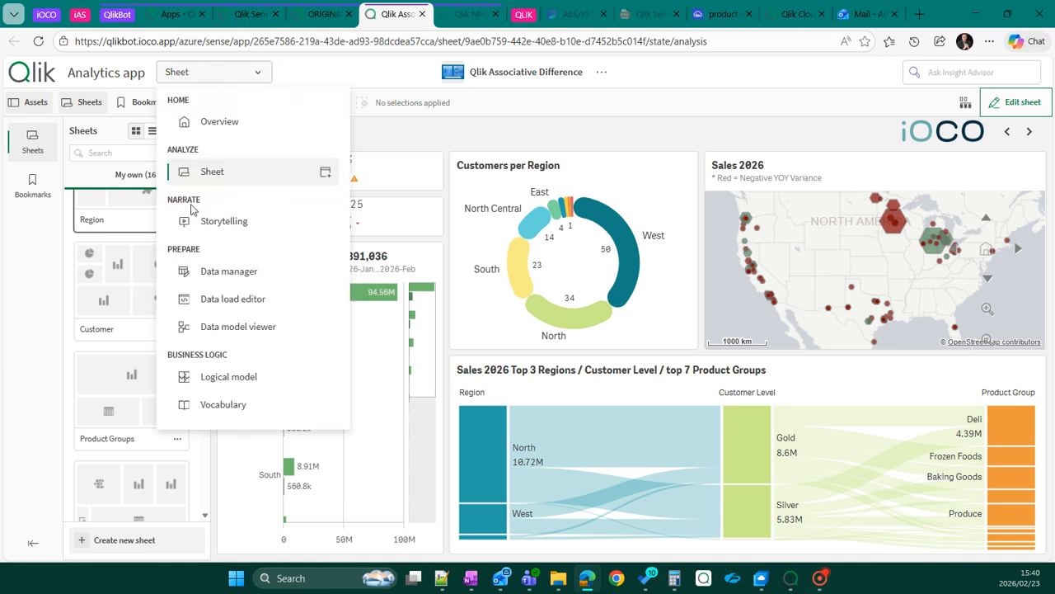
{"action": "left_click", "coordinate": [220, 379]}
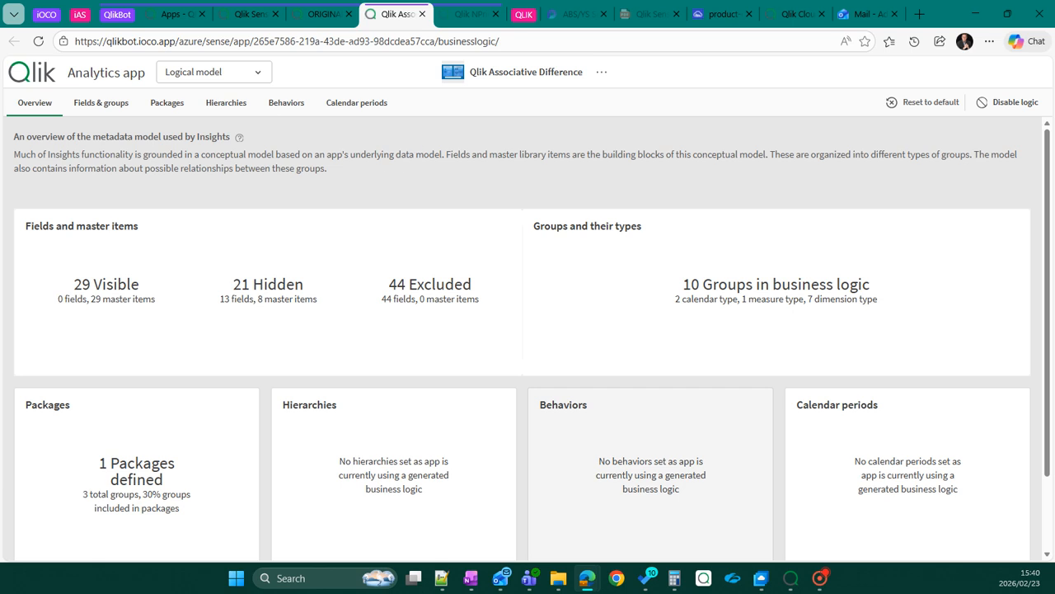
Activate a custom logical model in the ORIGINAL Qlik Associative Difference app and compare its overview with the Qlik Associative Difference app's
{"action": "left_click", "coordinate": [327, 14]}
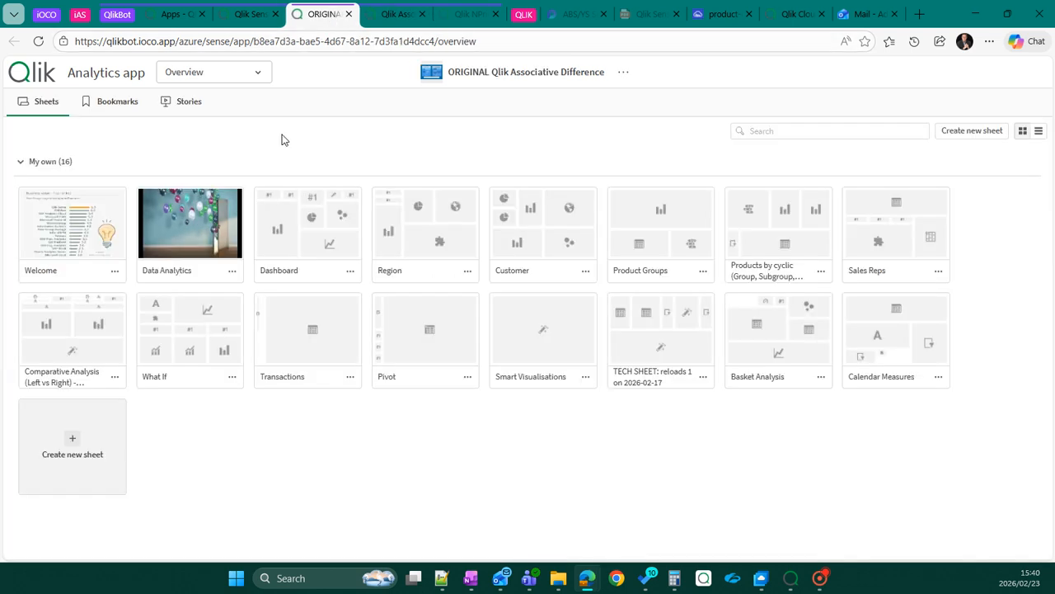
{"action": "left_click", "coordinate": [257, 70]}
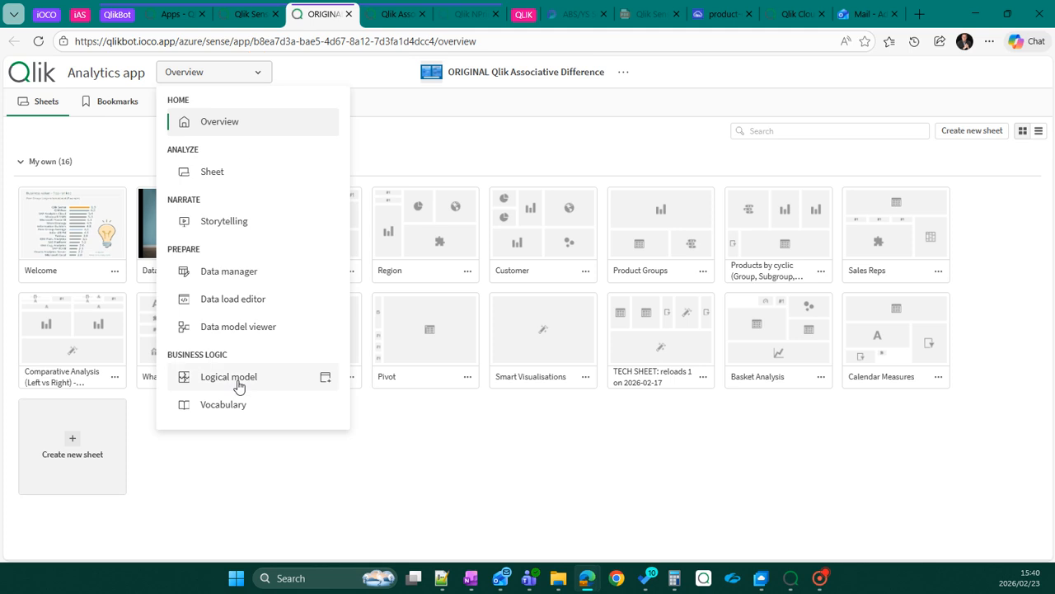
{"action": "left_click", "coordinate": [238, 380]}
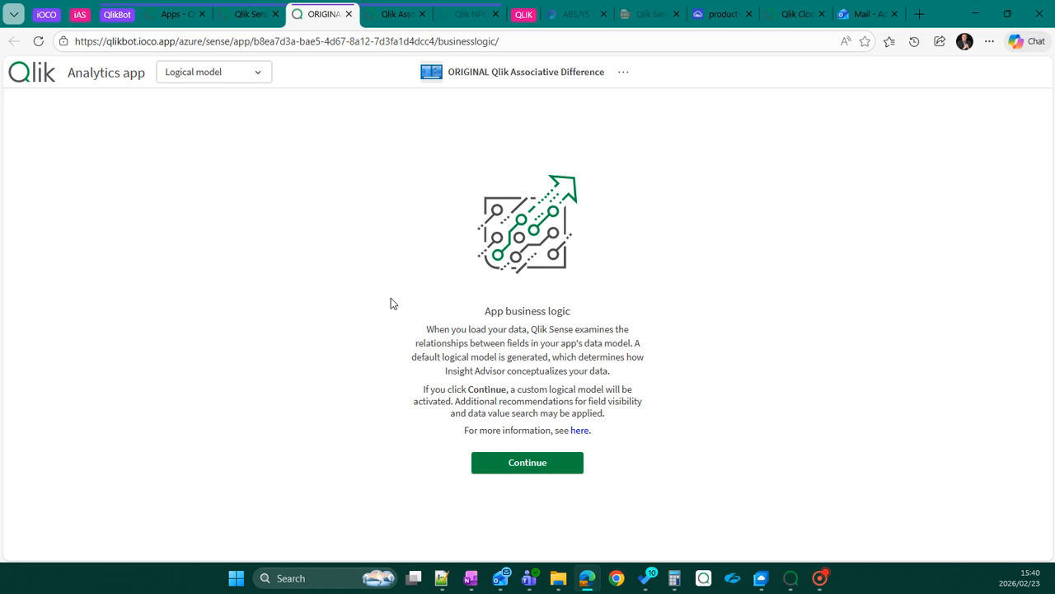
{"action": "left_click", "coordinate": [524, 461]}
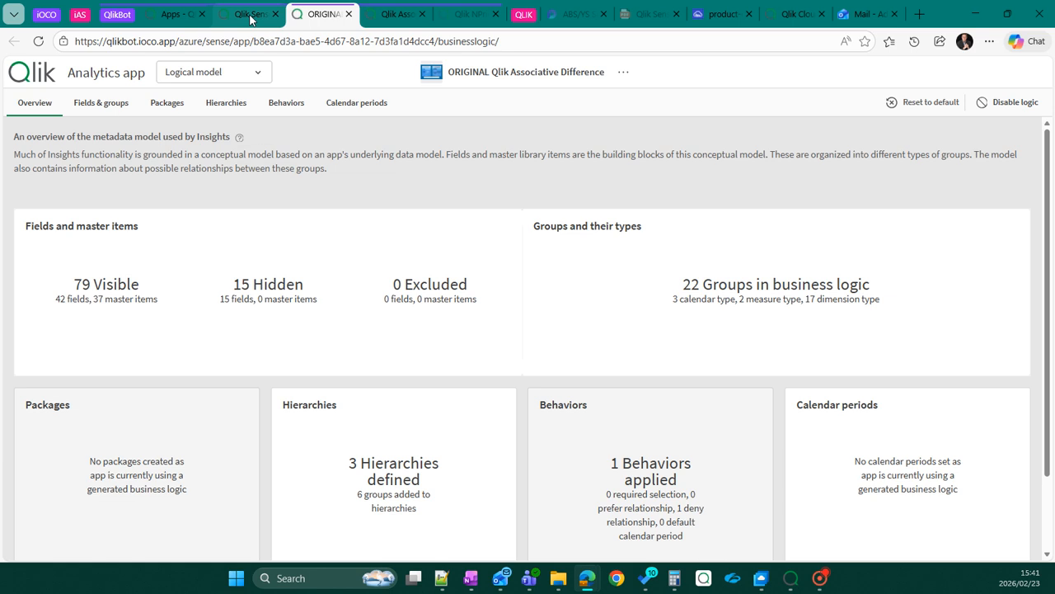
{"action": "left_click", "coordinate": [400, 18]}
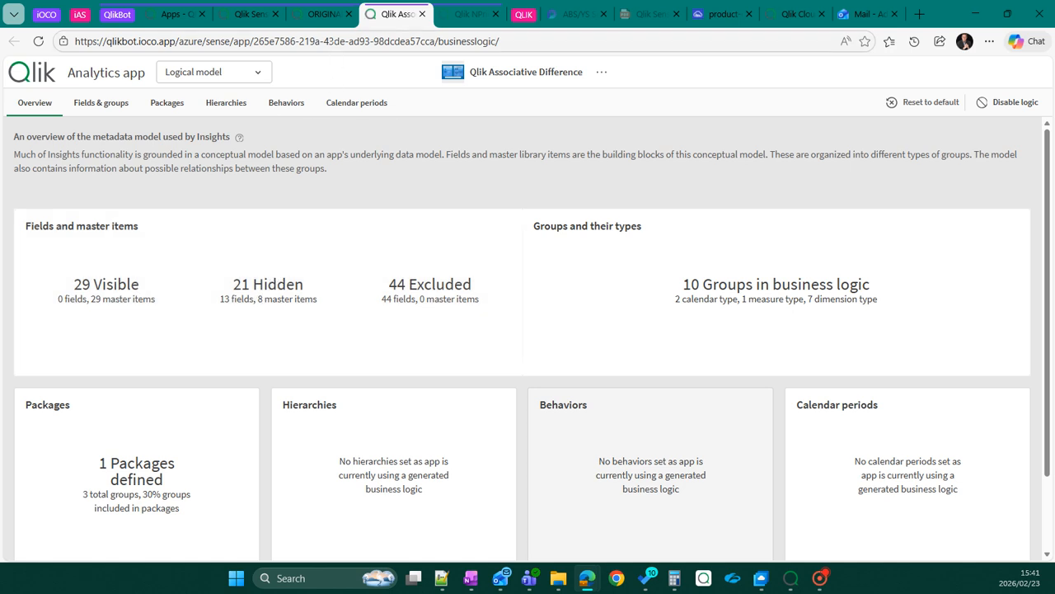
{"action": "left_click", "coordinate": [328, 18]}
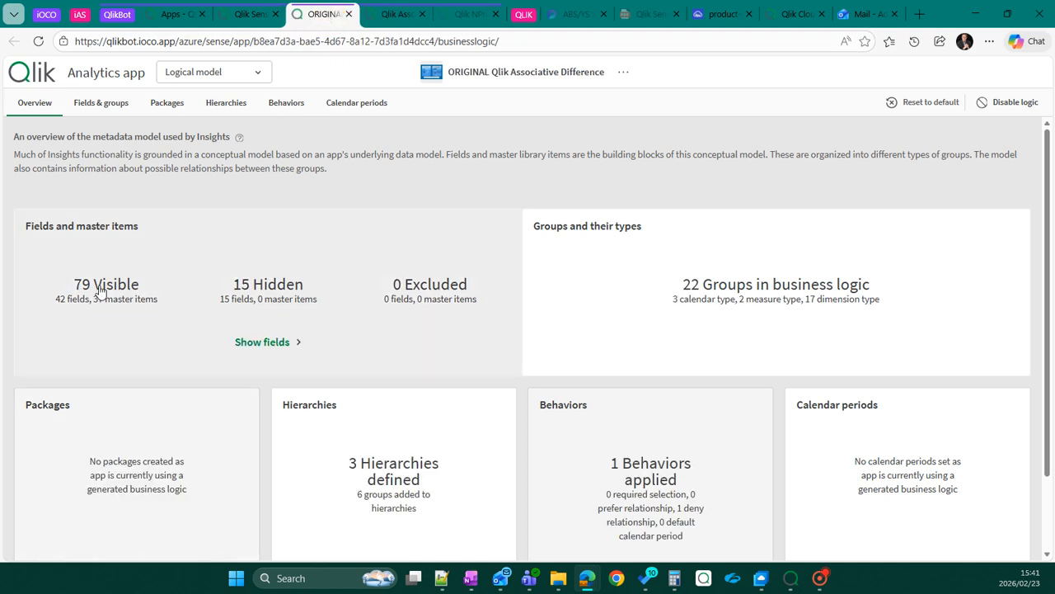
Examine the visibility and classification of the ORIGINAL app's fields, groups and master items, and return to the Qlik Associative Difference app's logical model
{"action": "left_click", "coordinate": [197, 260]}
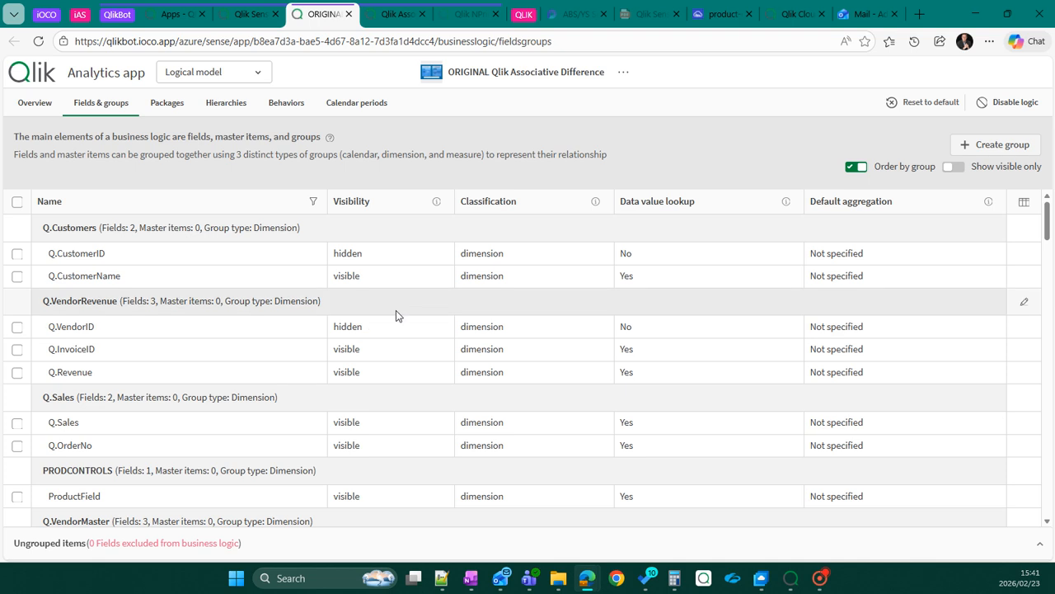
{"action": "scroll", "coordinate": [396, 302], "scroll_direction": "down", "scroll_amount": 4}
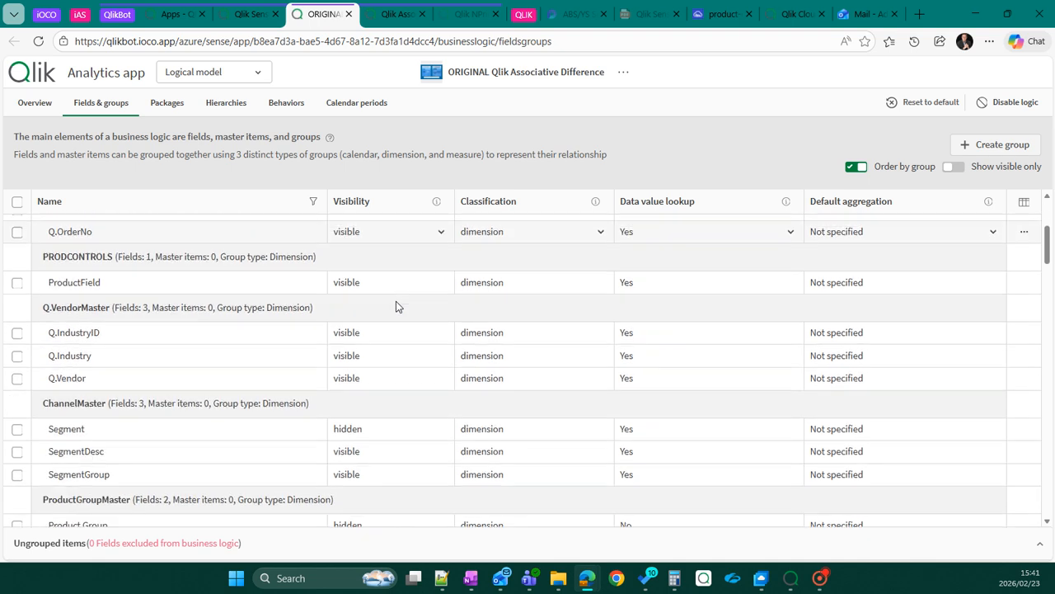
{"action": "scroll", "coordinate": [396, 305], "scroll_direction": "down", "scroll_amount": 6}
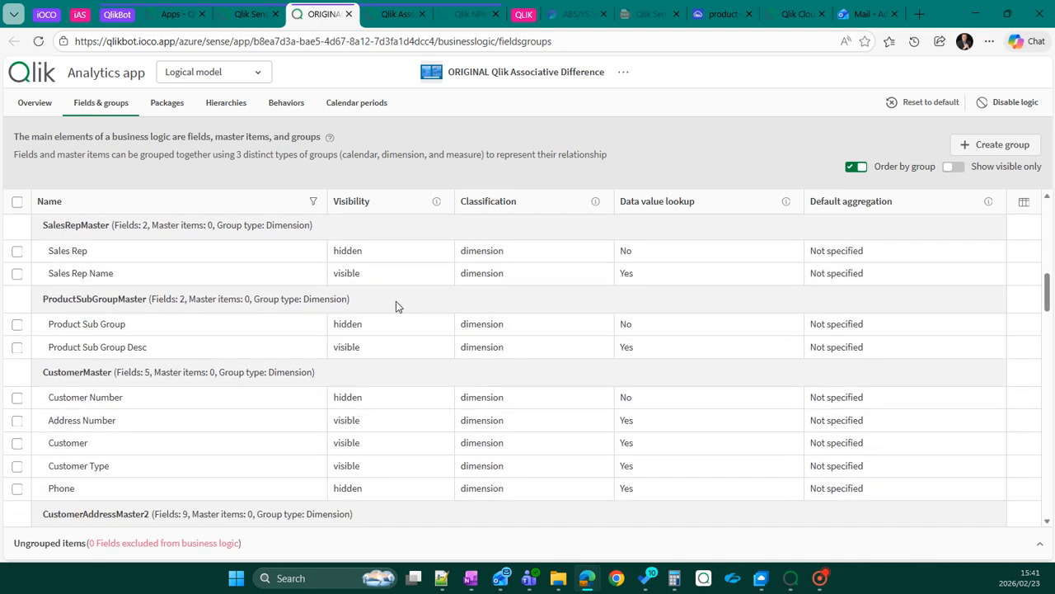
{"action": "scroll", "coordinate": [396, 305], "scroll_direction": "down", "scroll_amount": 8}
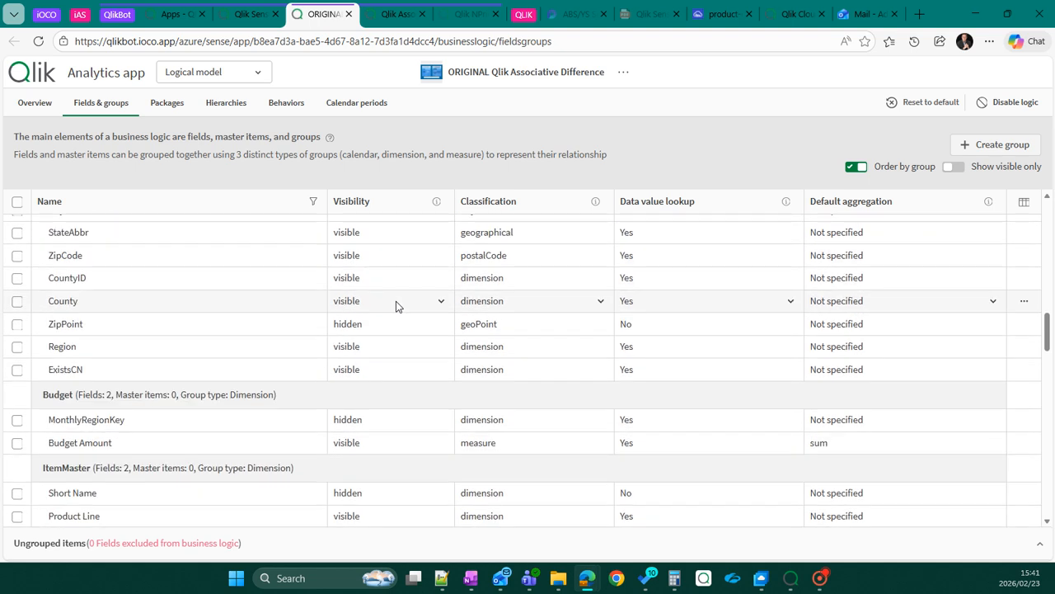
{"action": "scroll", "coordinate": [396, 306], "scroll_direction": "down", "scroll_amount": 2}
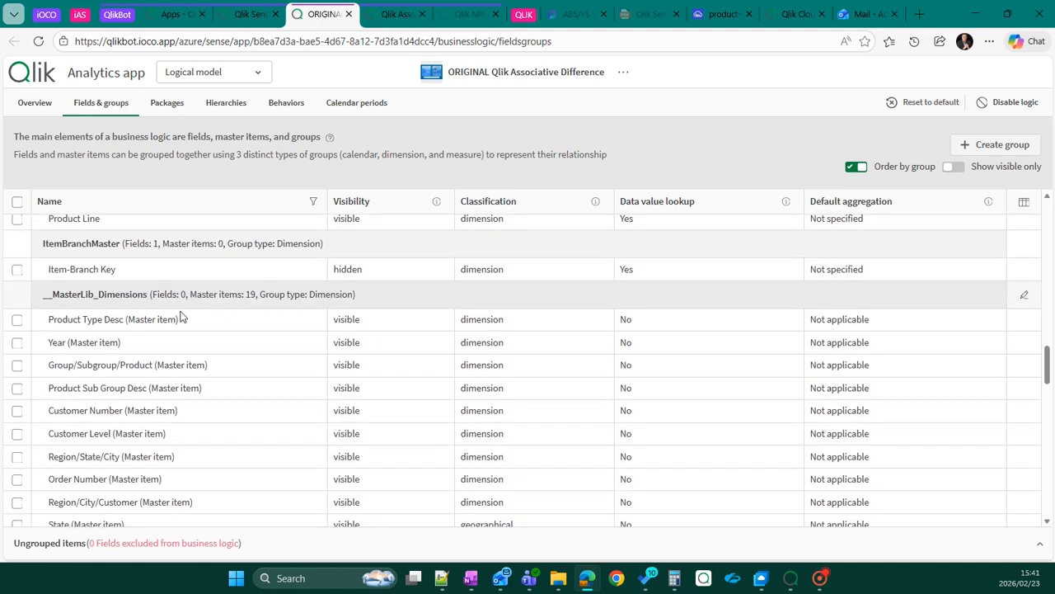
{"action": "scroll", "coordinate": [295, 417], "scroll_direction": "down", "scroll_amount": 4}
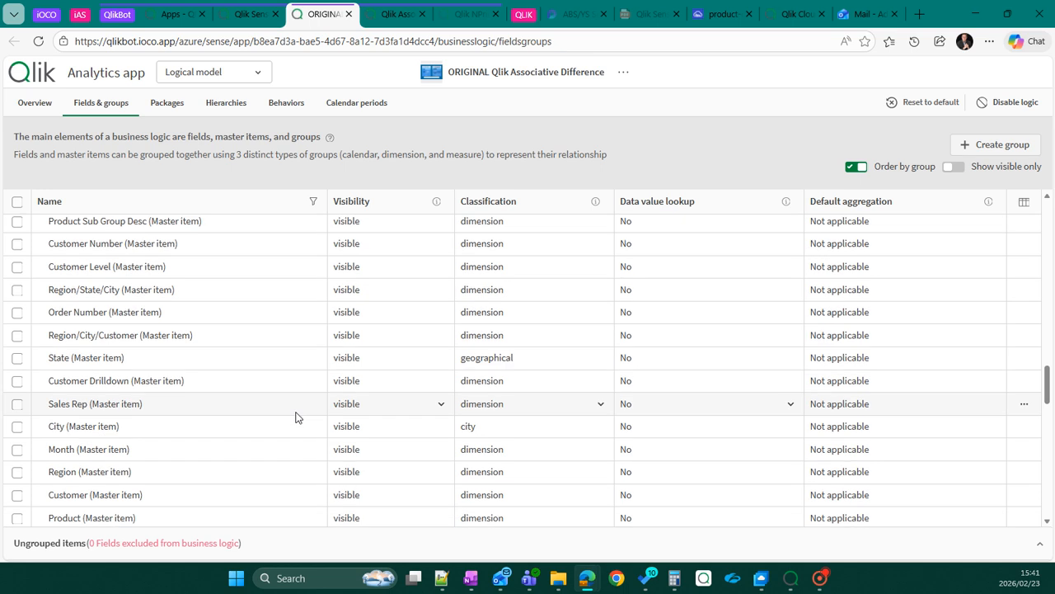
{"action": "scroll", "coordinate": [295, 417], "scroll_direction": "down", "scroll_amount": 2}
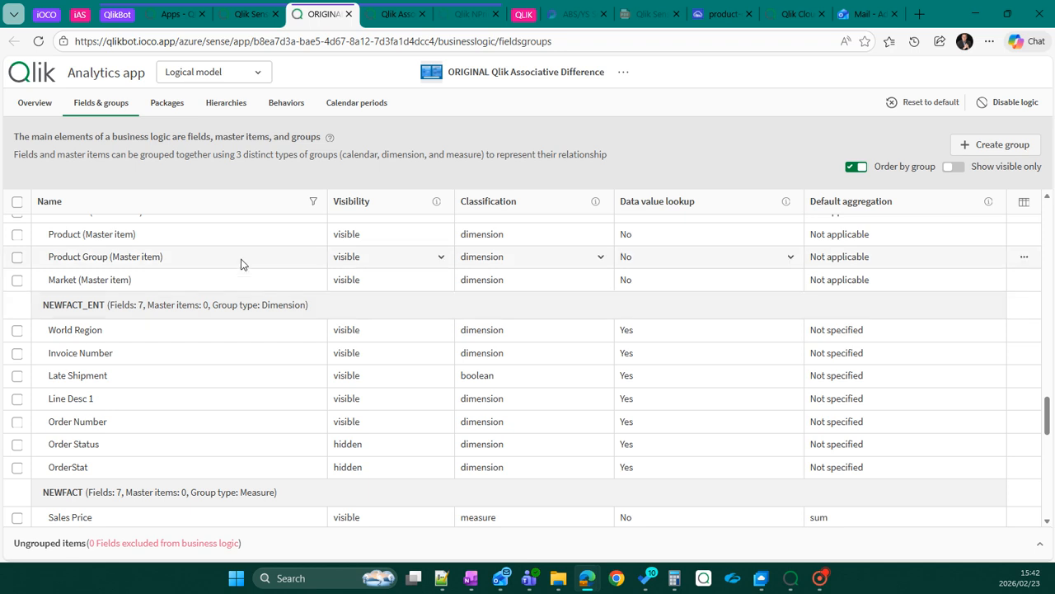
{"action": "scroll", "coordinate": [391, 267], "scroll_direction": "up", "scroll_amount": 2}
{"action": "scroll", "coordinate": [391, 267], "scroll_direction": "up", "scroll_amount": 2}
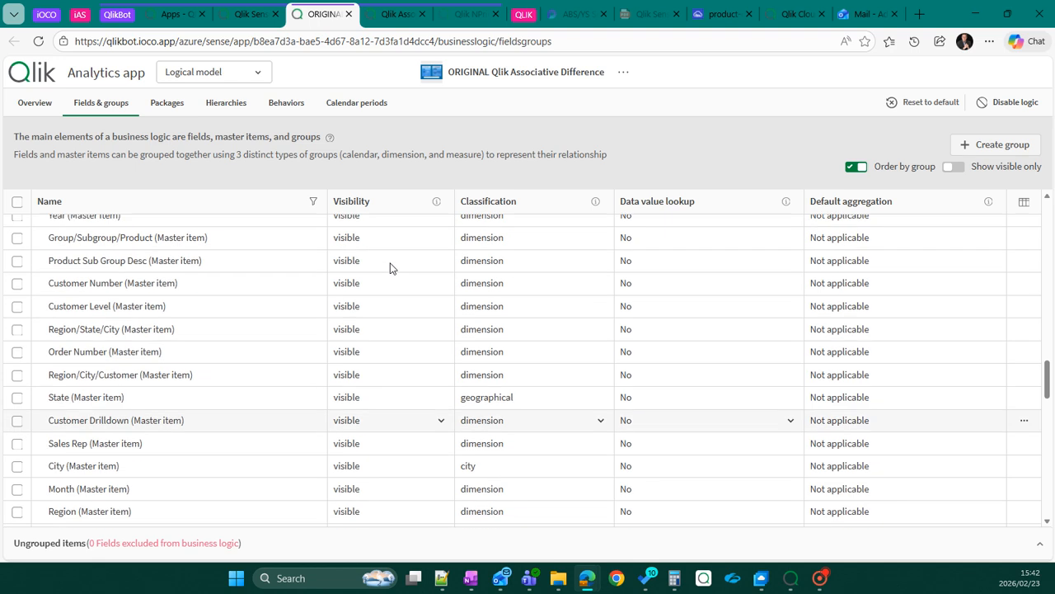
{"action": "scroll", "coordinate": [344, 305], "scroll_direction": "up", "scroll_amount": 1}
{"action": "scroll", "coordinate": [344, 306], "scroll_direction": "up", "scroll_amount": 3}
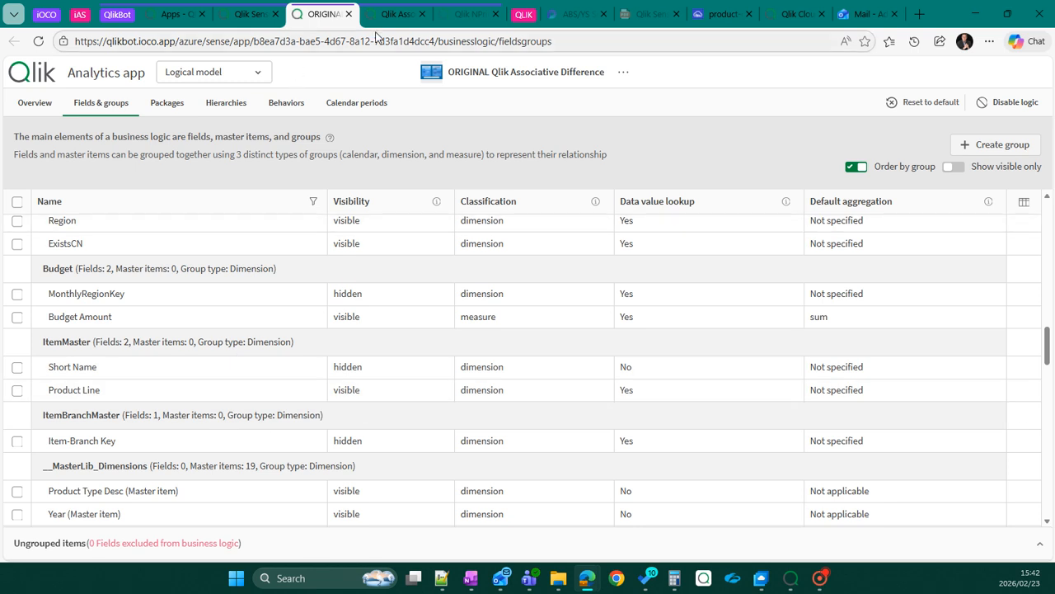
{"action": "left_click", "coordinate": [398, 16]}
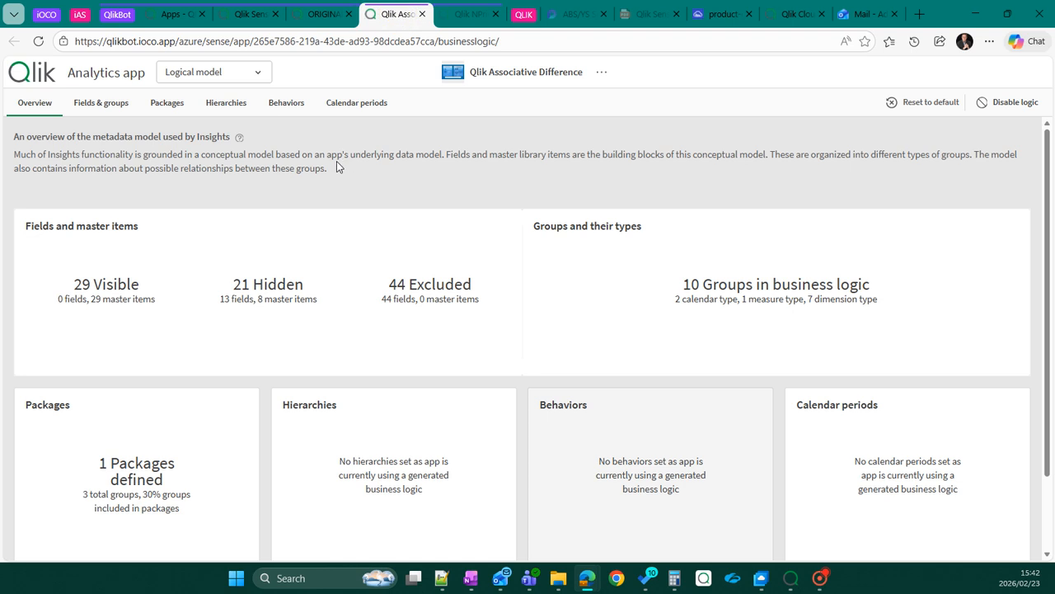
Examine the visibility, classification and data value lookup of the Qlik Associative Difference app's fields, dimensions, measures and calendar groups, and return to the model overview
{"action": "left_click", "coordinate": [256, 259]}
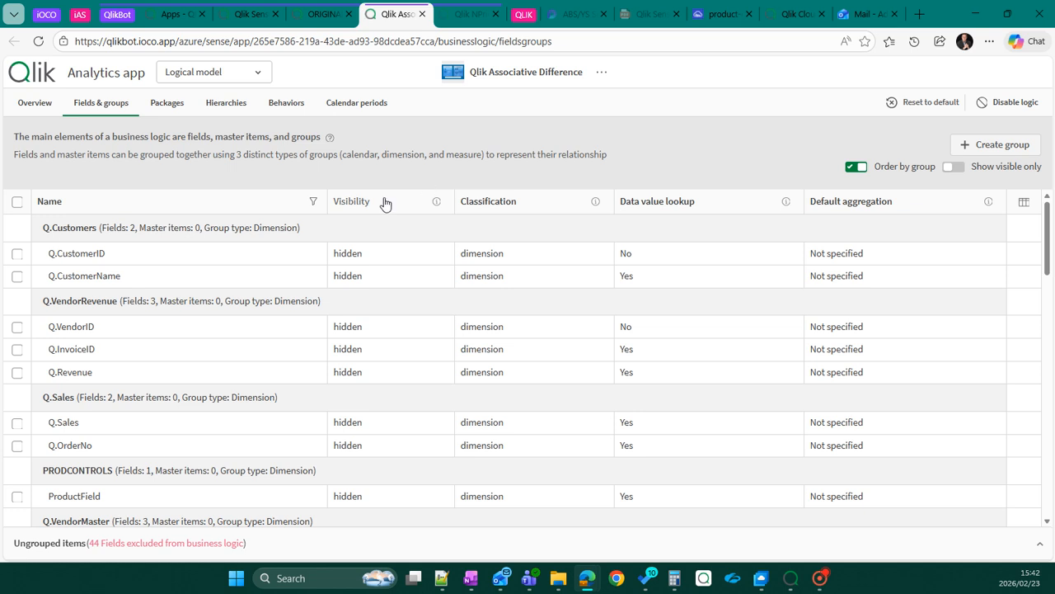
{"action": "scroll", "coordinate": [357, 379], "scroll_direction": "down", "scroll_amount": 6}
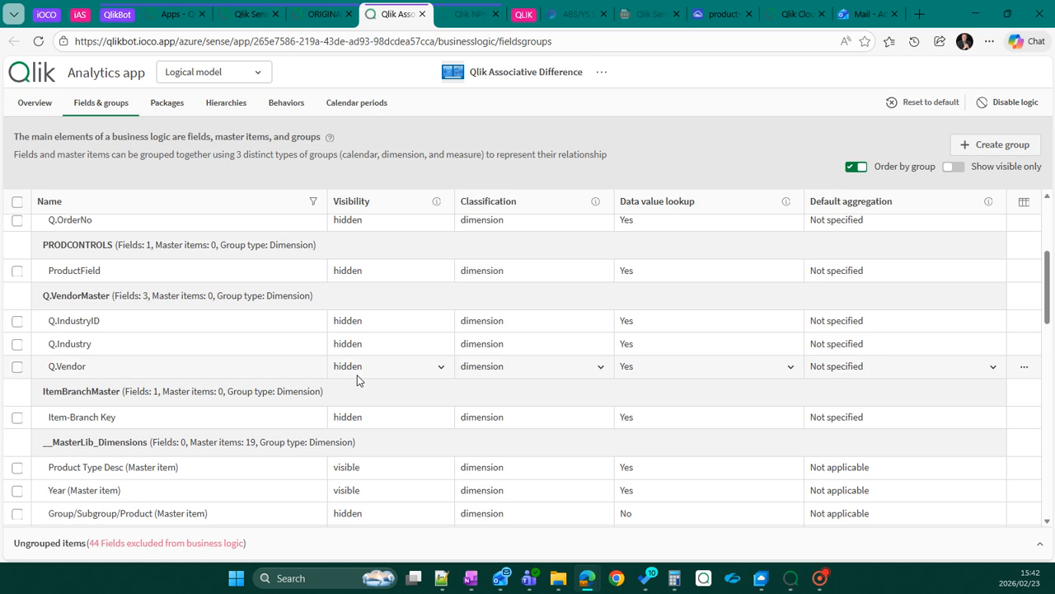
{"action": "scroll", "coordinate": [357, 380], "scroll_direction": "up", "scroll_amount": 1}
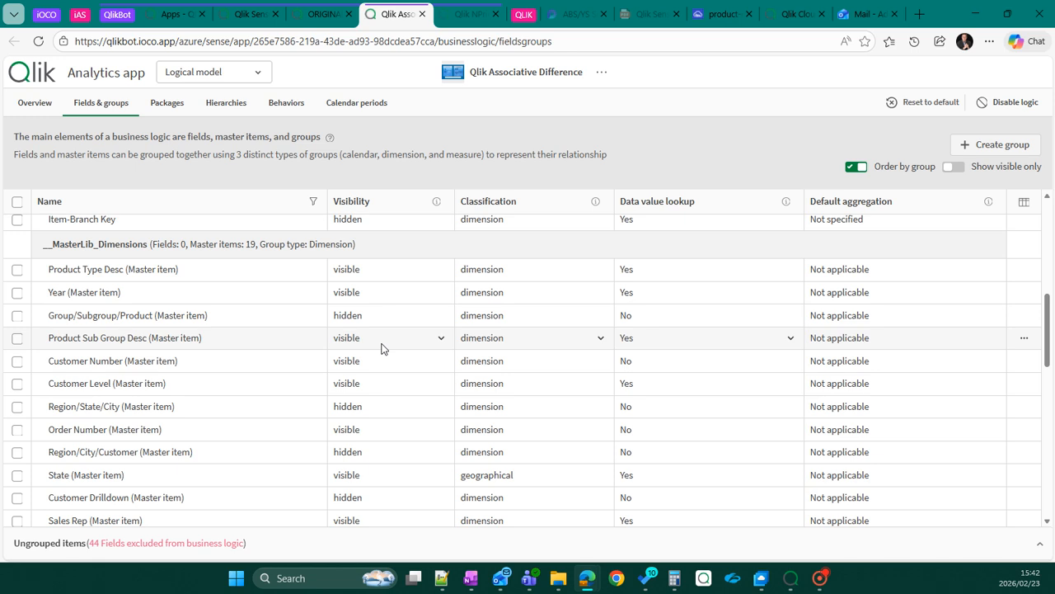
{"action": "scroll", "coordinate": [381, 347], "scroll_direction": "down", "scroll_amount": 1}
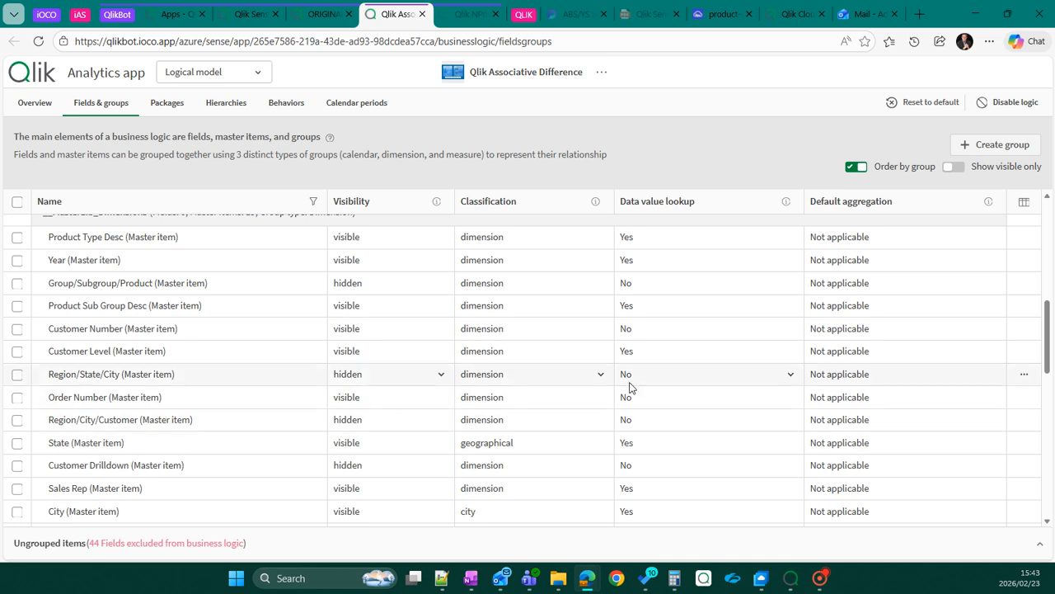
{"action": "scroll", "coordinate": [518, 373], "scroll_direction": "down", "scroll_amount": 1}
{"action": "scroll", "coordinate": [517, 375], "scroll_direction": "down", "scroll_amount": 1}
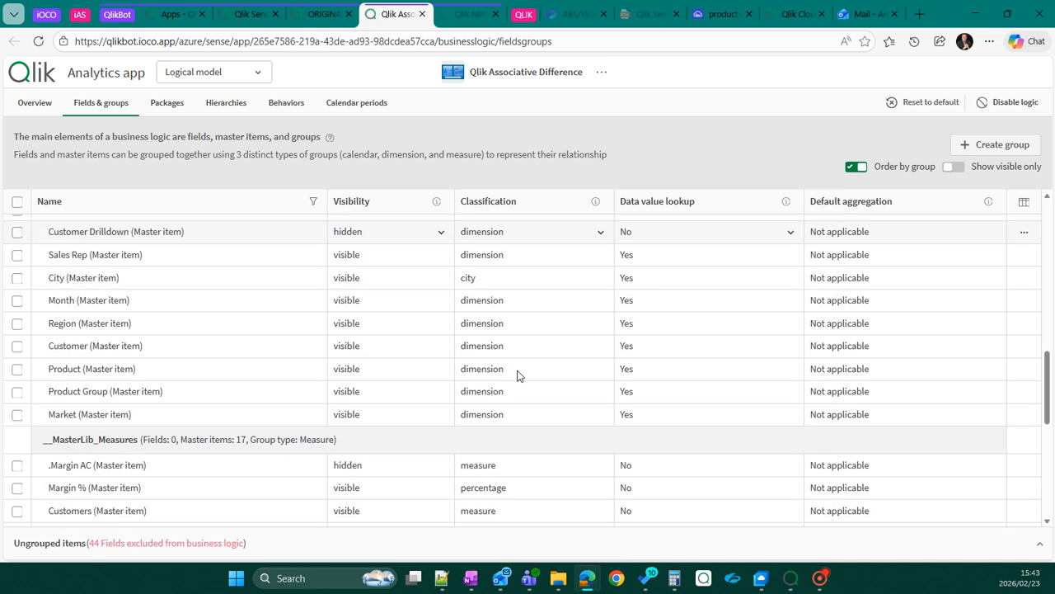
{"action": "scroll", "coordinate": [518, 375], "scroll_direction": "down", "scroll_amount": 1}
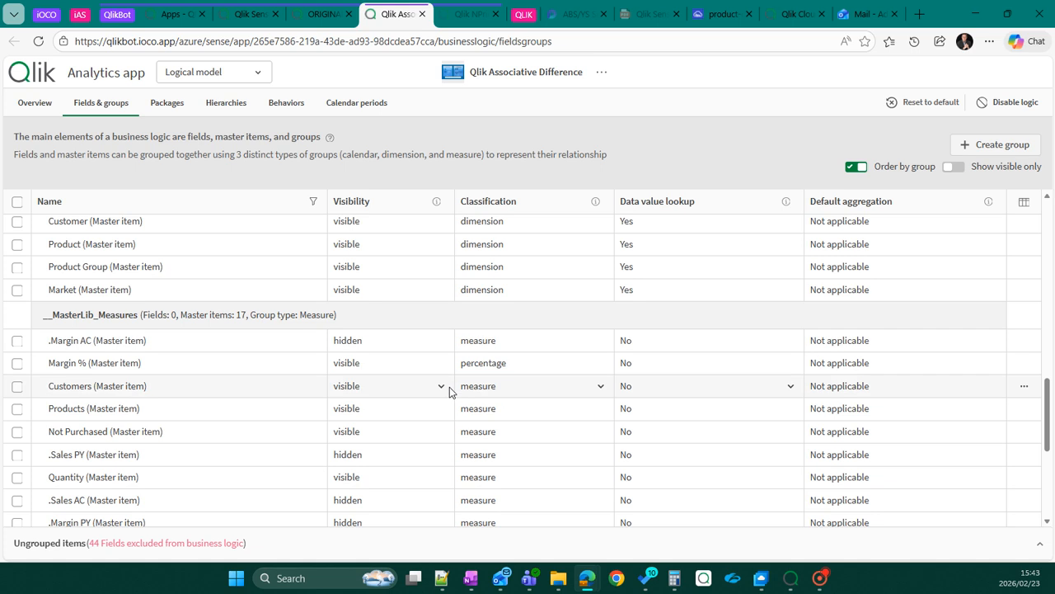
{"action": "scroll", "coordinate": [449, 390], "scroll_direction": "down", "scroll_amount": 2}
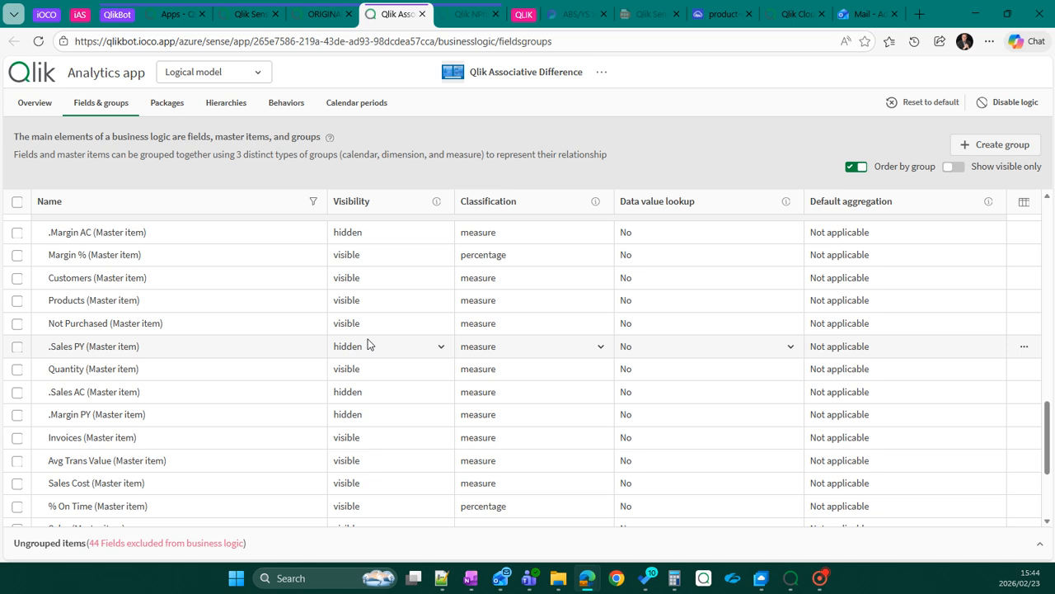
{"action": "scroll", "coordinate": [368, 344], "scroll_direction": "down", "scroll_amount": 5}
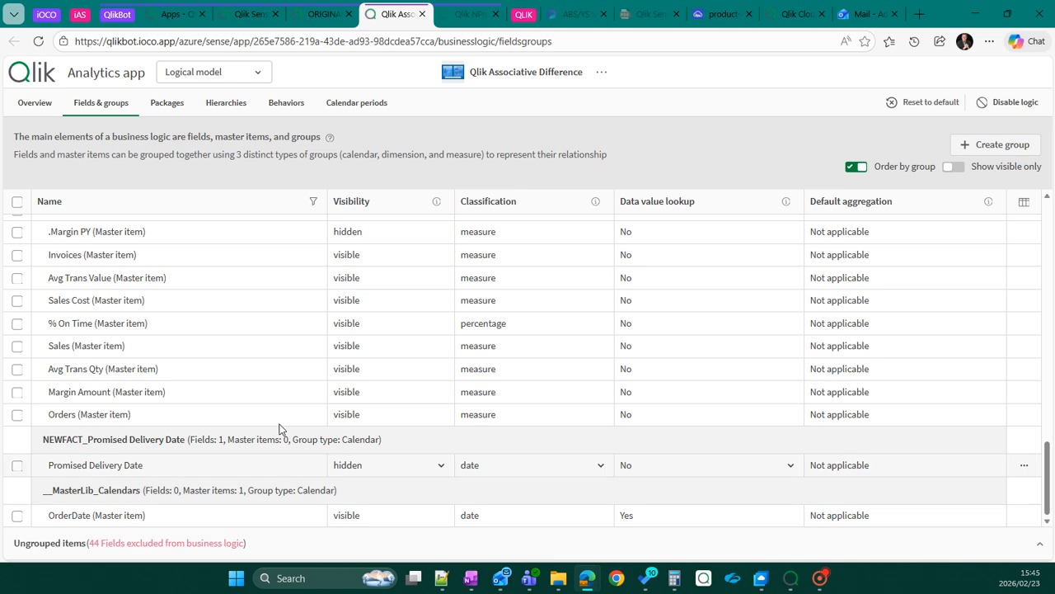
{"action": "left_click", "coordinate": [35, 103]}
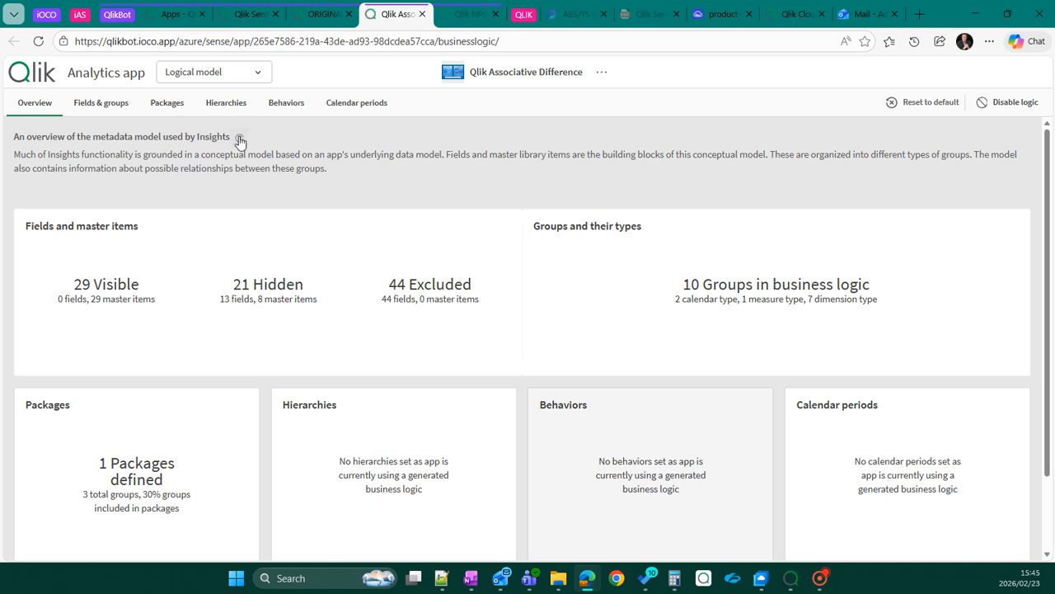
Leave the logical model for the app's Dashboard sheet and open Insight Advisor with its question box ready for input
{"action": "left_click", "coordinate": [257, 73]}
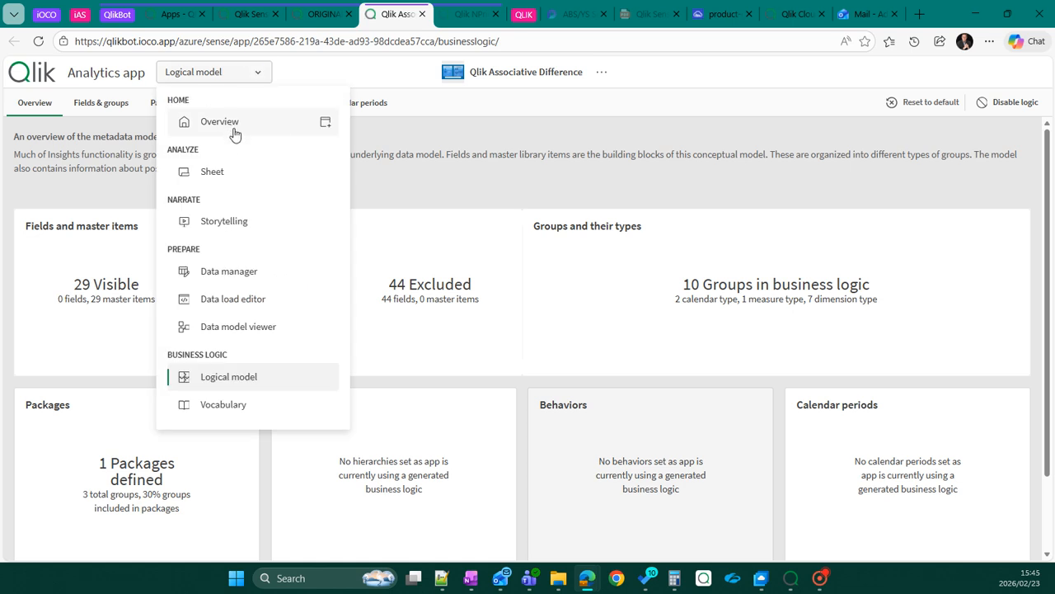
{"action": "left_click", "coordinate": [232, 127]}
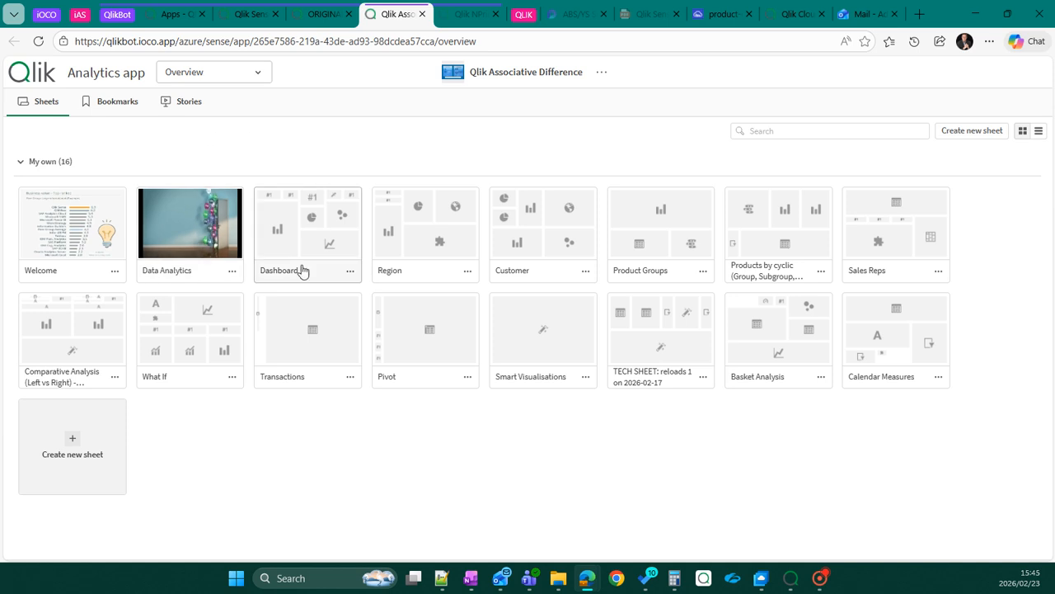
{"action": "left_click", "coordinate": [316, 233]}
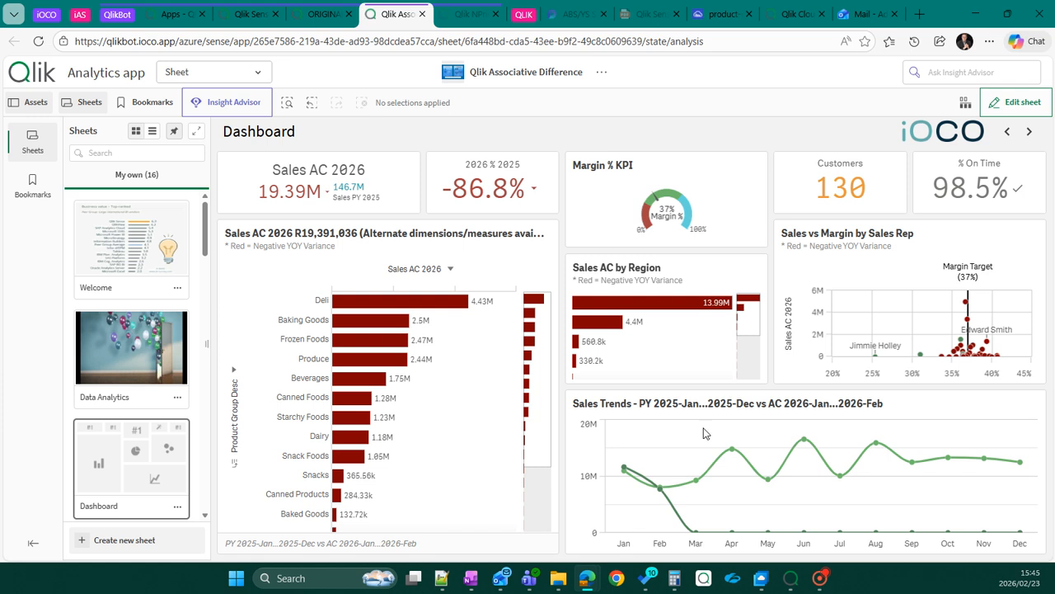
{"action": "left_click", "coordinate": [235, 105]}
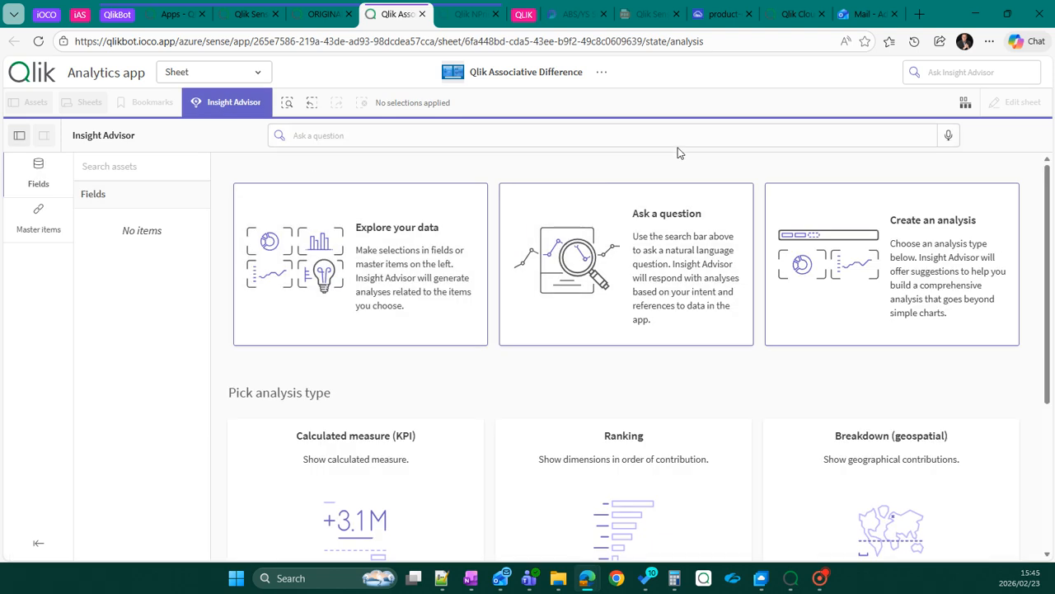
{"action": "left_click", "coordinate": [737, 145]}
{"action": "left_click", "coordinate": [589, 137]}
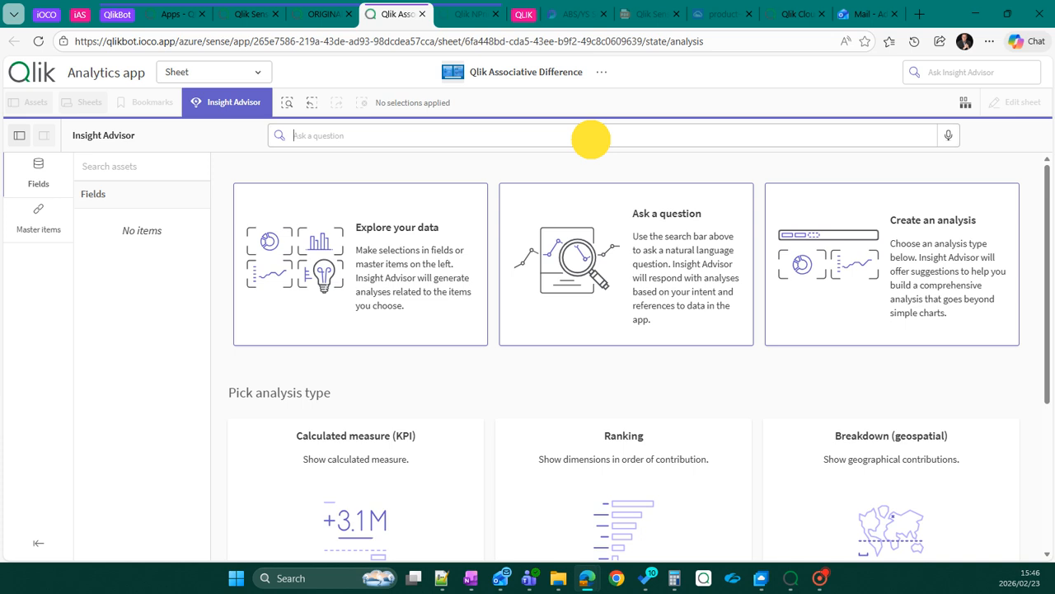